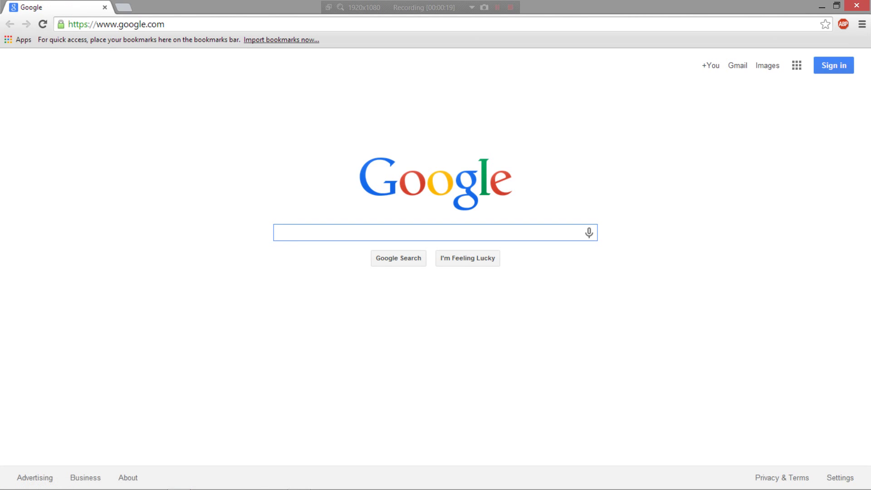
Search Google for "nvidia system tools" and open the NVIDIA System Tools with ESA Support page on nvidia.com
{"action": "type", "text": "nv"}
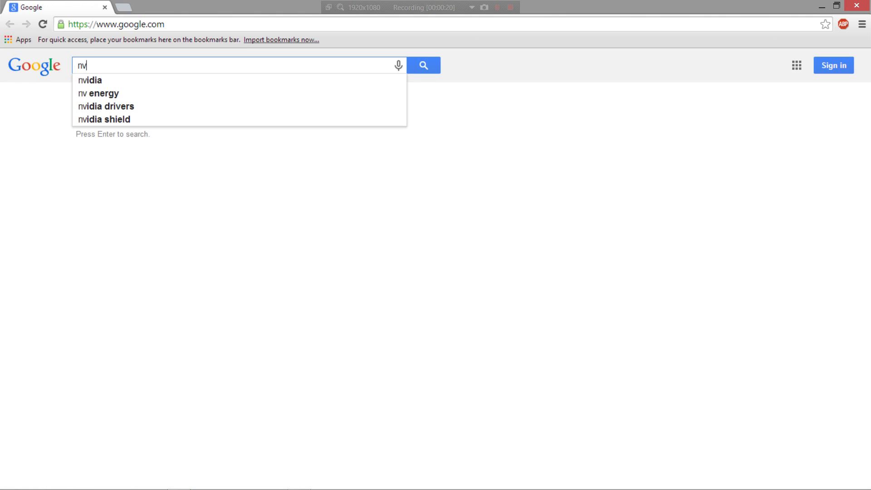
{"action": "type", "text": "idia "}
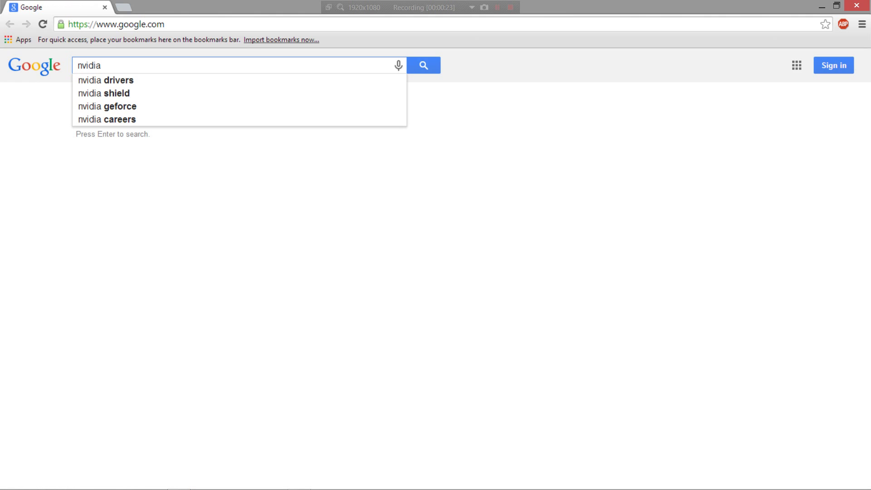
{"action": "type", "text": "system"}
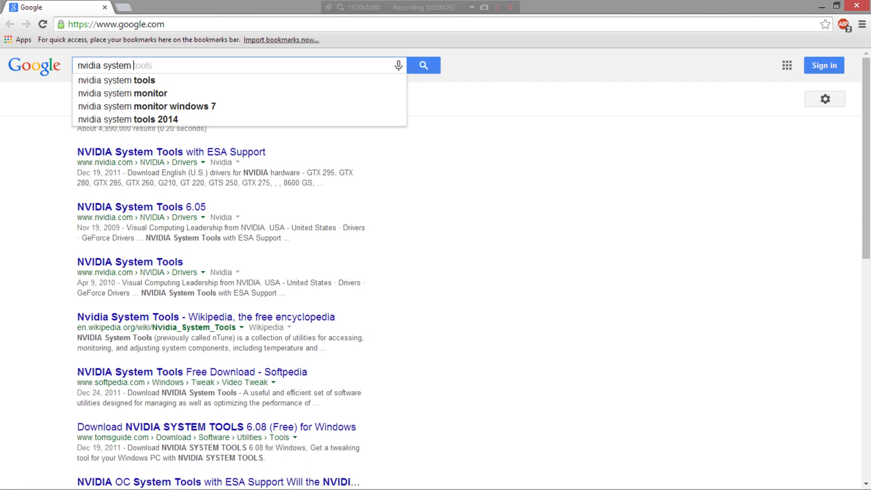
{"action": "key", "text": "Down"}
{"action": "key", "text": "Return"}
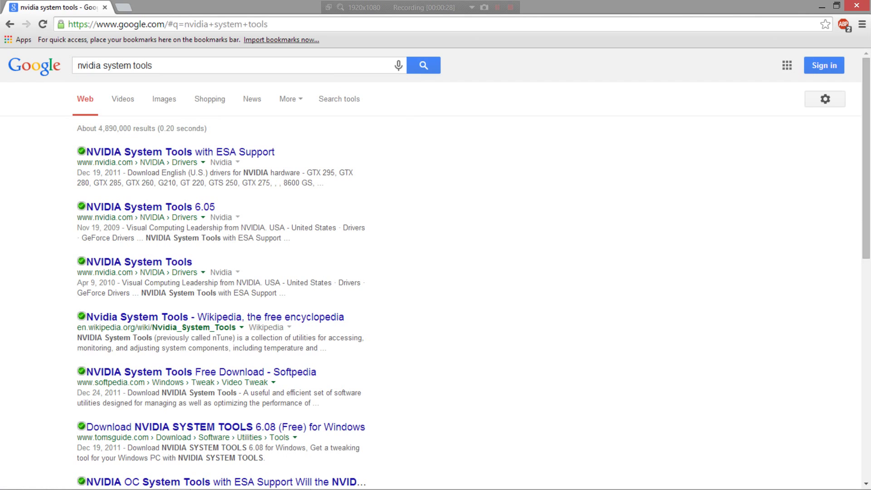
{"action": "left_click", "coordinate": [180, 152]}
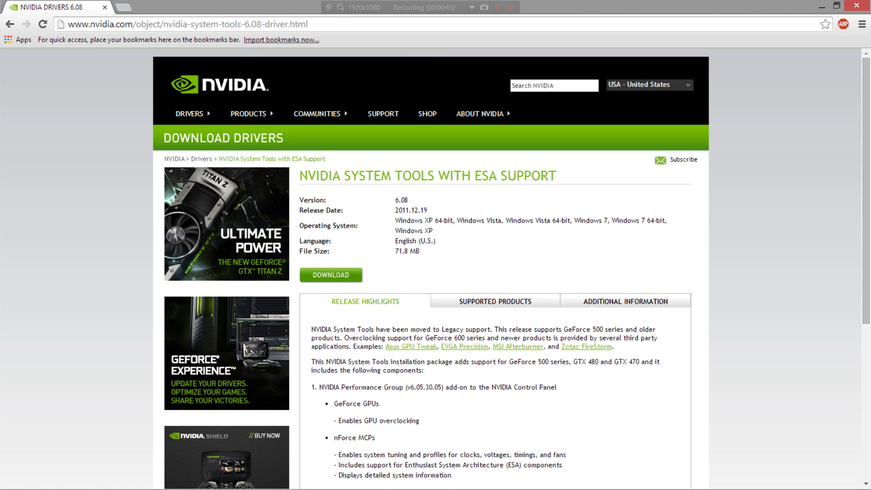
Minimize the browser and open the NVIDIA Control Panel from the hidden notification icons
{"action": "left_click", "coordinate": [821, 7]}
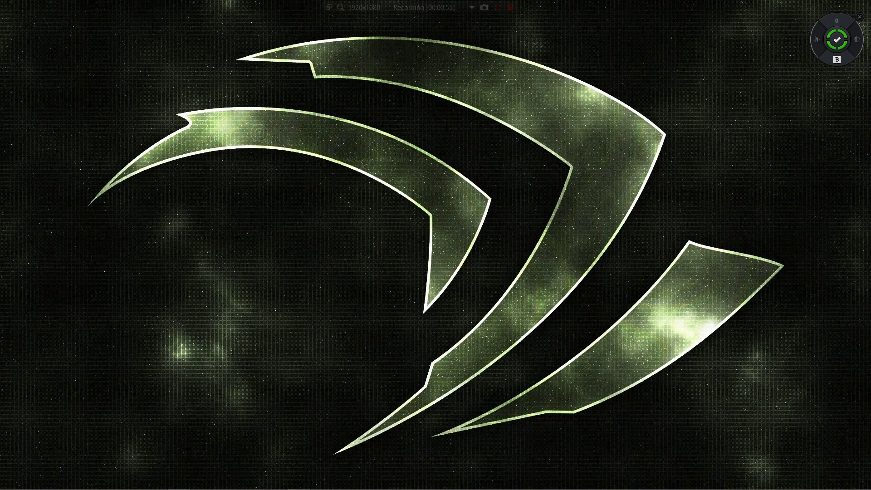
{"action": "mouse_move", "coordinate": [777, 483]}
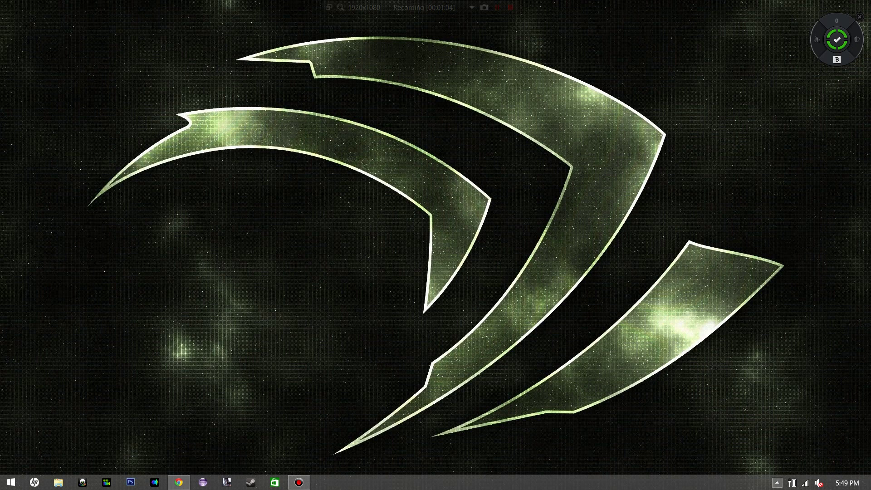
{"action": "left_click", "coordinate": [777, 482]}
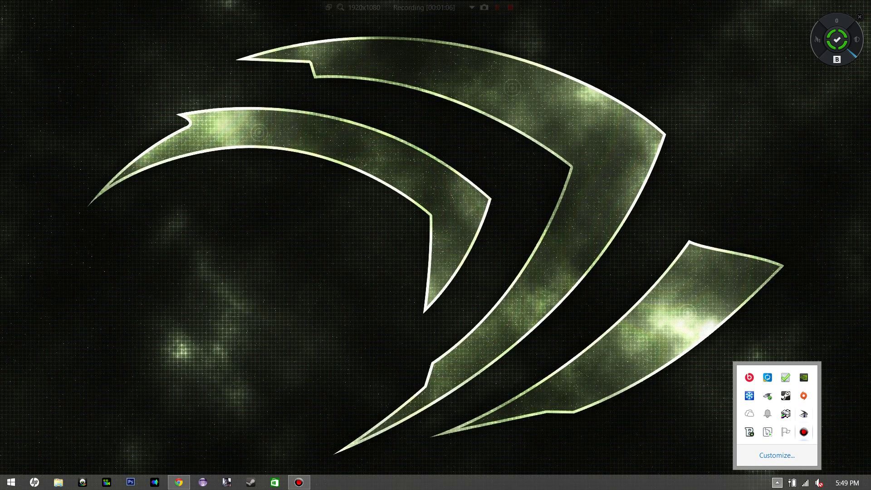
{"action": "right_click", "coordinate": [805, 378]}
{"action": "left_click", "coordinate": [755, 400]}
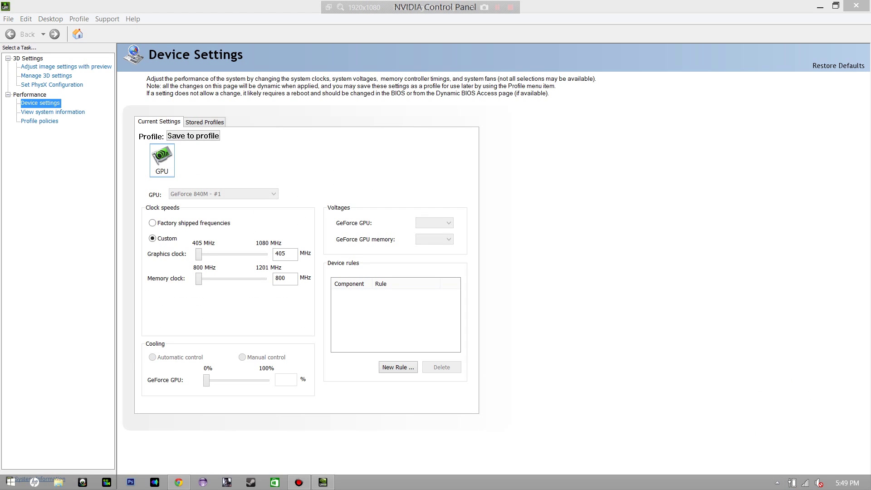
{"action": "left_click", "coordinate": [777, 482]}
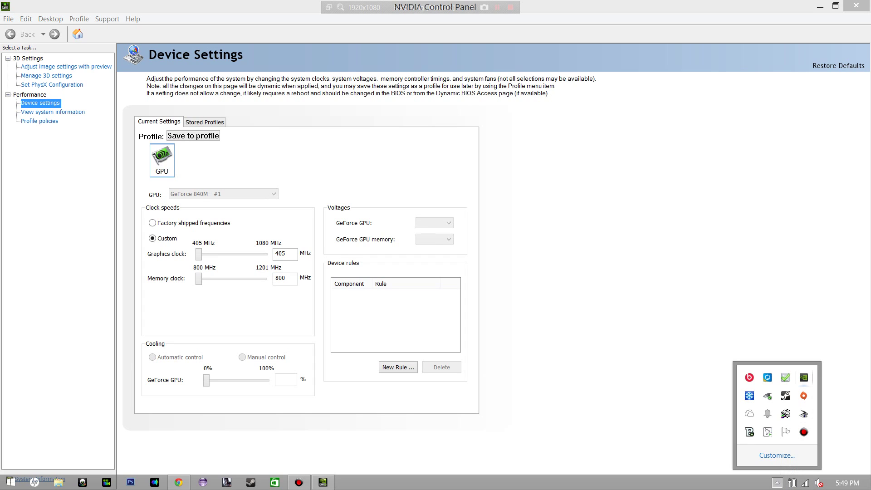
{"action": "left_click", "coordinate": [777, 482]}
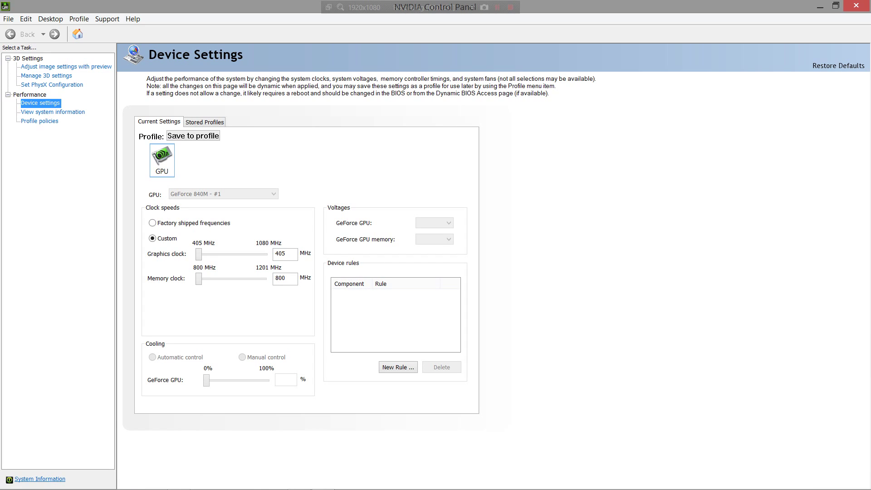
Select the Device settings task in the Performance category
{"action": "left_click", "coordinate": [28, 59]}
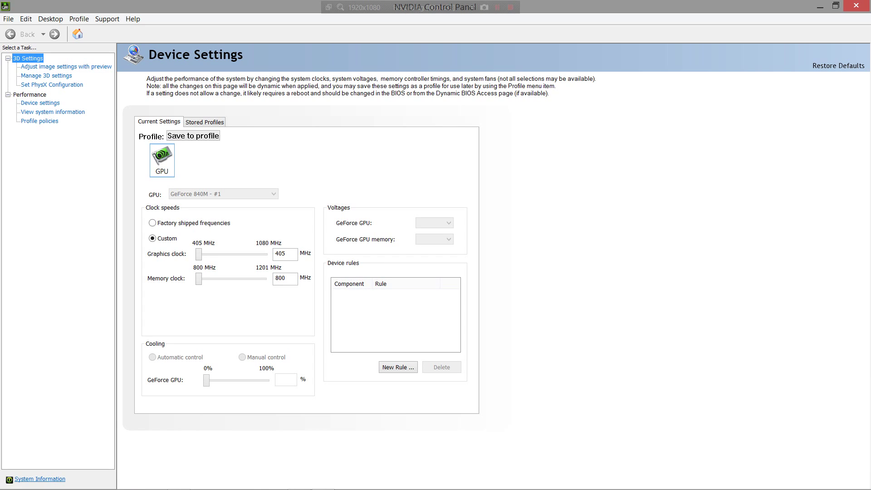
{"action": "left_click", "coordinate": [29, 95]}
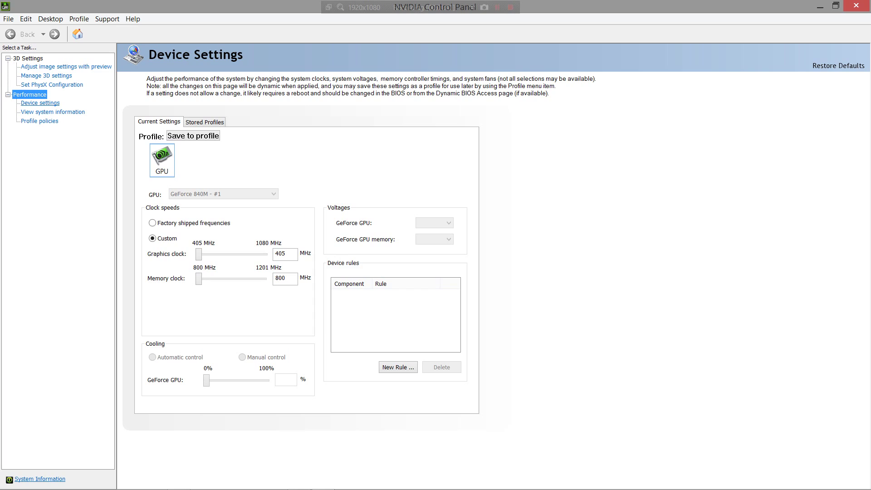
{"action": "left_click", "coordinate": [40, 103]}
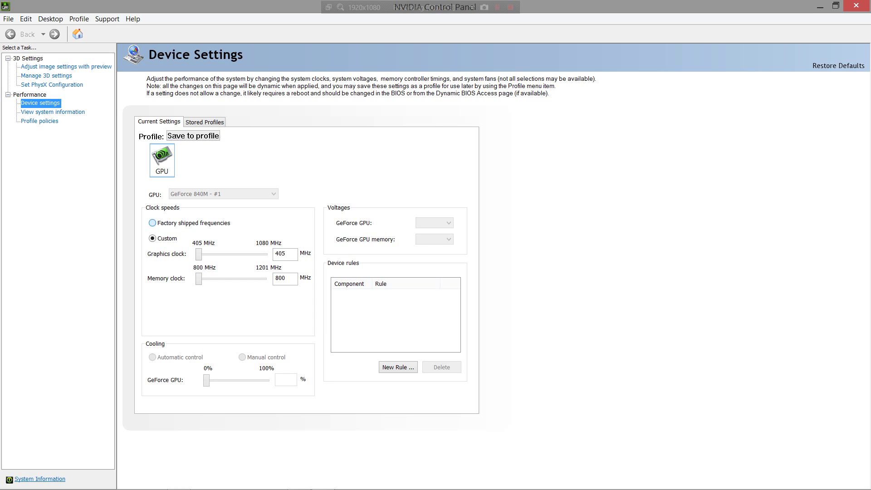
Switch the GPU clock speeds to factory shipped frequencies and back to custom
{"action": "left_click", "coordinate": [152, 223]}
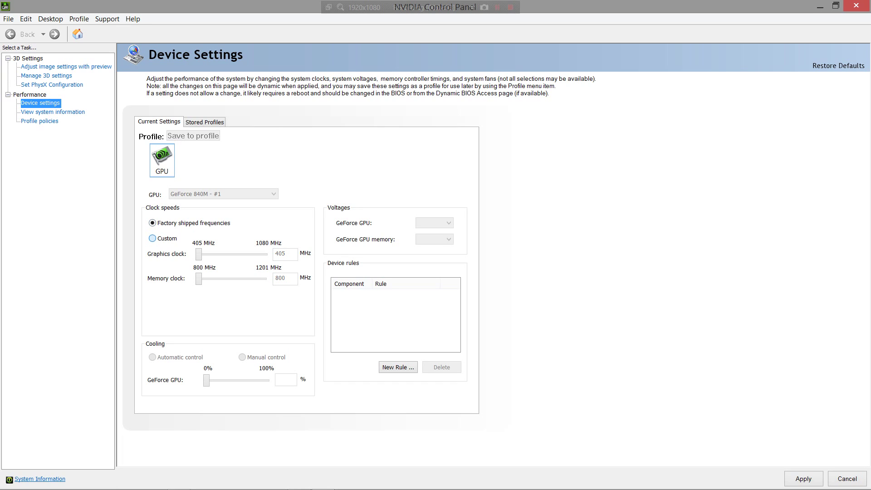
{"action": "left_click", "coordinate": [152, 238]}
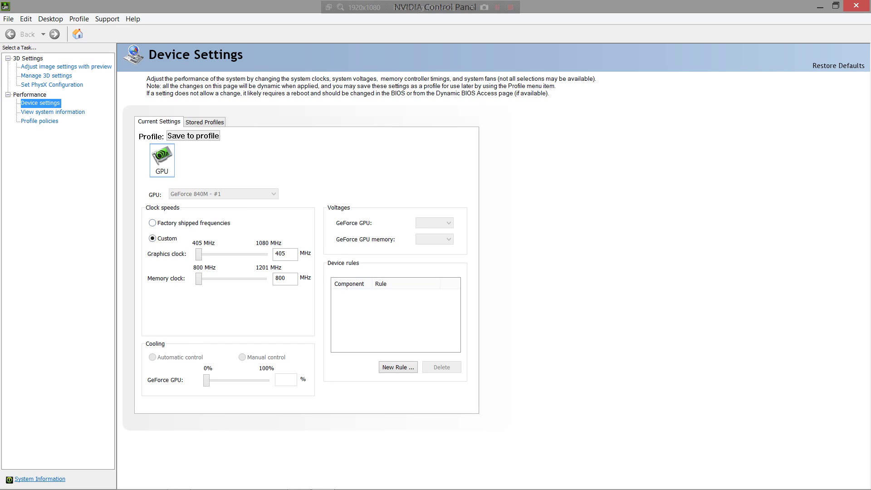
{"action": "left_click_drag", "start_coordinate": [199, 255], "coordinate": [198, 279]}
{"action": "left_click", "coordinate": [193, 135]}
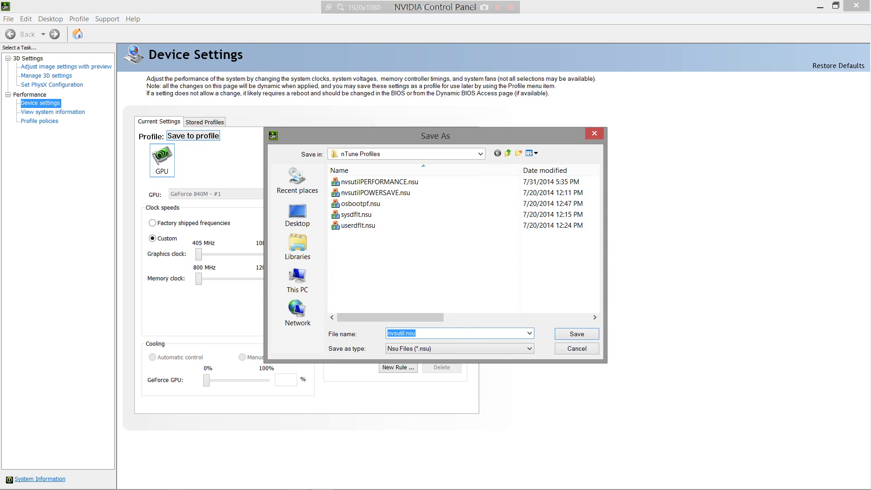
{"action": "left_click", "coordinate": [298, 247]}
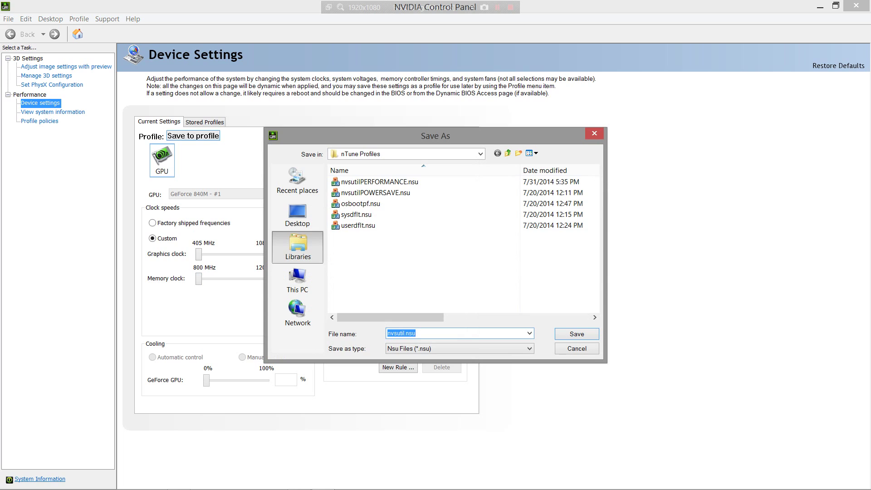
{"action": "double_click", "coordinate": [376, 181]}
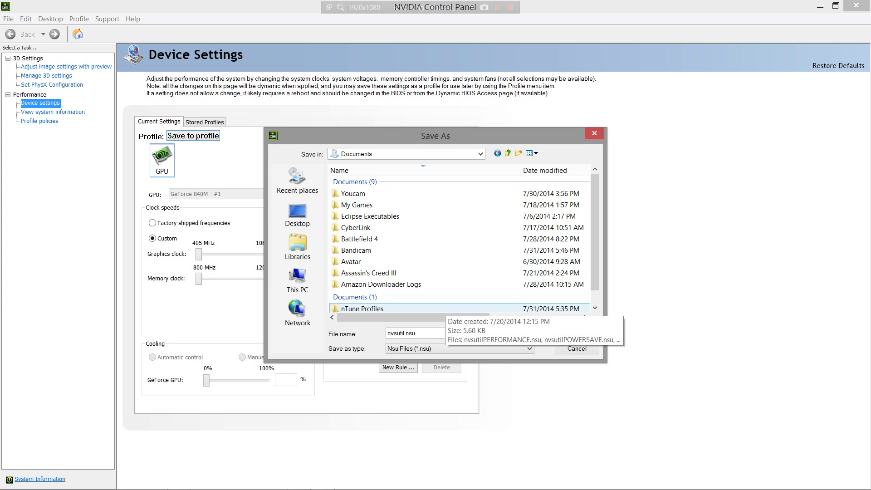
{"action": "double_click", "coordinate": [443, 309]}
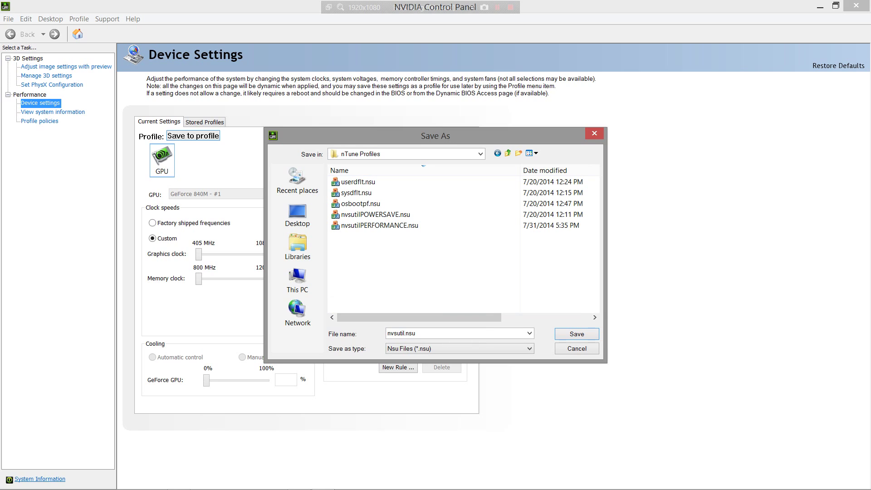
{"action": "left_click", "coordinate": [426, 334]}
{"action": "left_click", "coordinate": [404, 333]}
{"action": "type", "text": "POWERSAVE"}
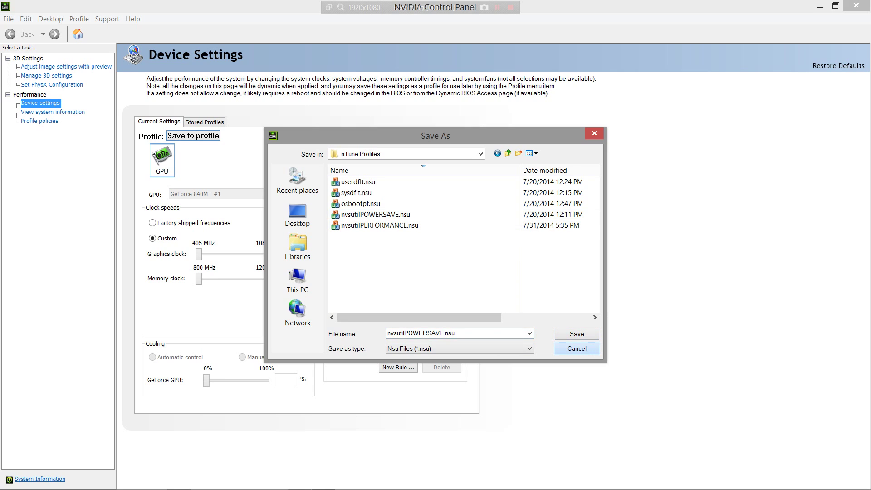
{"action": "left_click", "coordinate": [577, 348]}
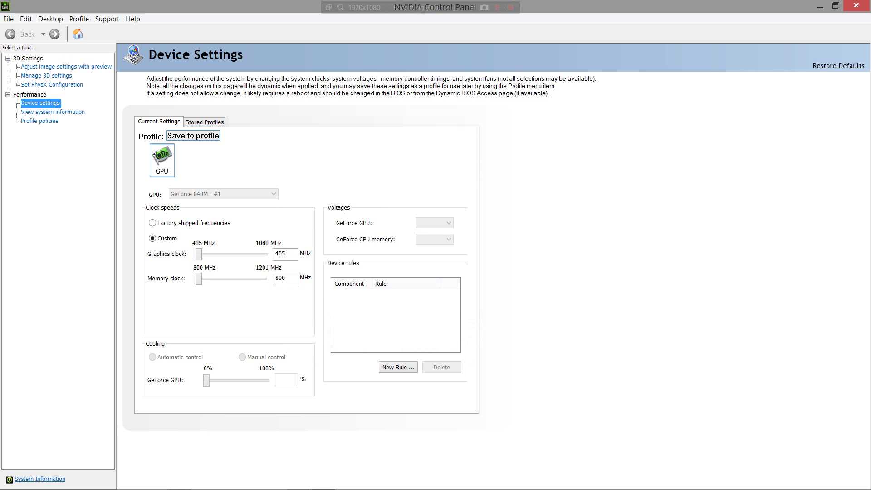
Set the graphics clock to 540 MHz and the memory clock to 1001 MHz, and apply the changes
{"action": "double_click", "coordinate": [285, 254]}
{"action": "type", "text": "540"}
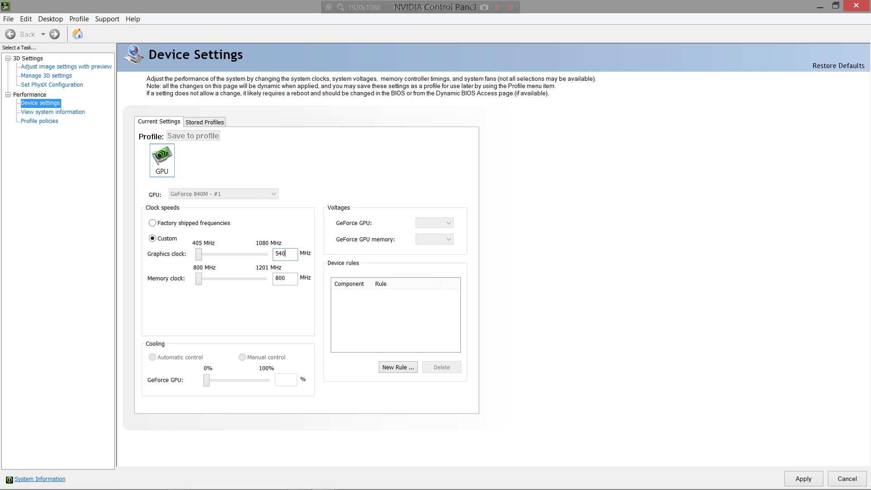
{"action": "key", "text": "Tab"}
{"action": "left_click_drag", "start_coordinate": [287, 278], "coordinate": [274, 279]}
{"action": "type", "text": "1001"}
{"action": "left_click", "coordinate": [803, 479]}
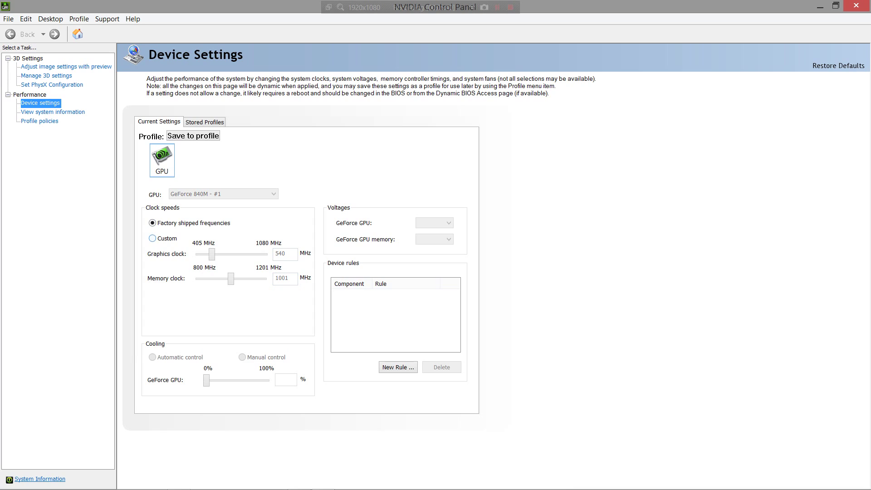
Enable custom clock speeds, raise the graphics clock to 1080 MHz and the memory clock to 1201 MHz, and apply them
{"action": "left_click", "coordinate": [153, 238]}
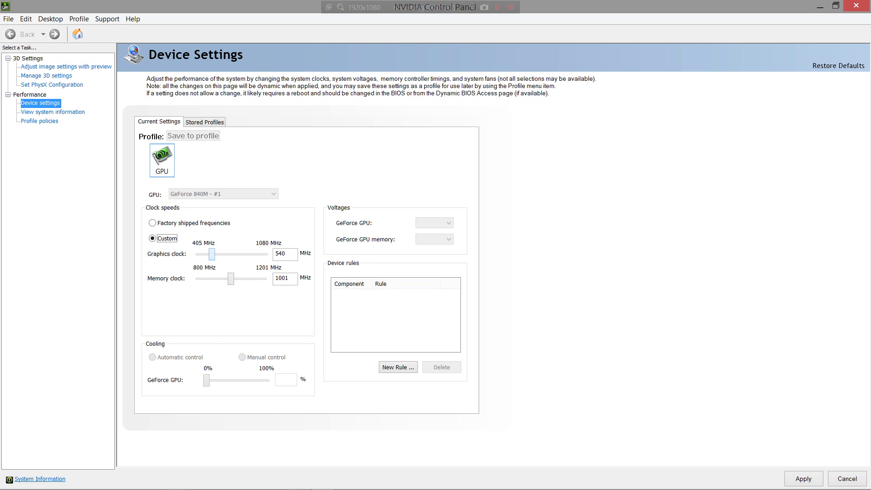
{"action": "left_click_drag", "start_coordinate": [212, 254], "coordinate": [264, 254]}
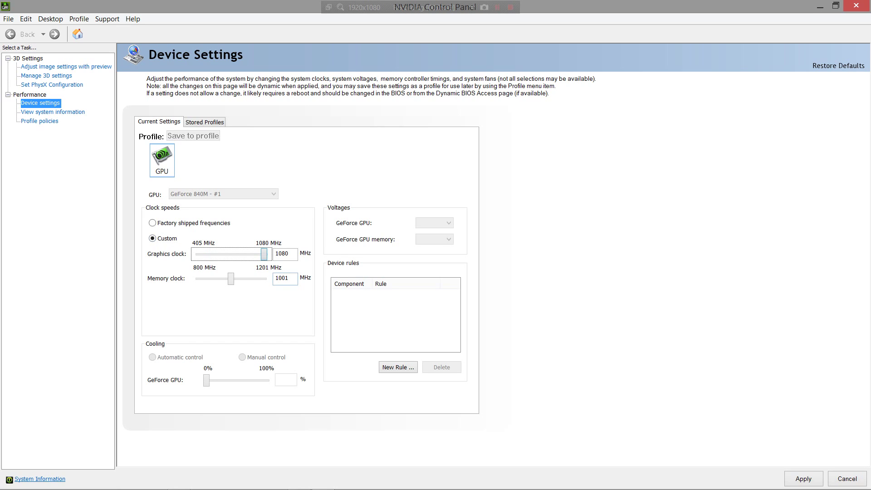
{"action": "key", "text": "Tab"}
{"action": "key", "text": "End"}
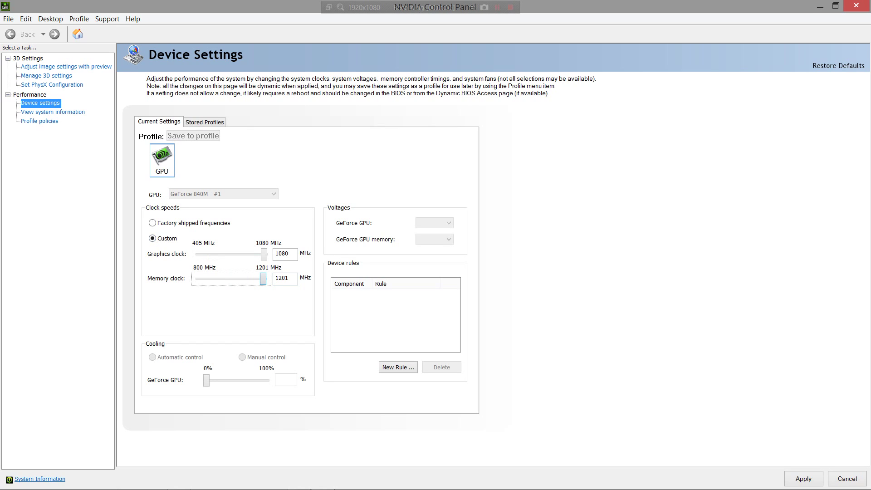
{"action": "left_click", "coordinate": [803, 479]}
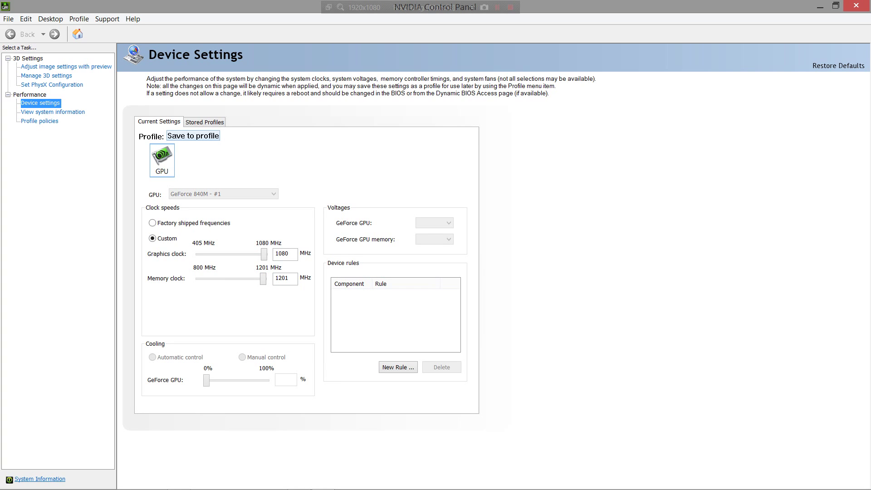
{"action": "left_click", "coordinate": [193, 136]}
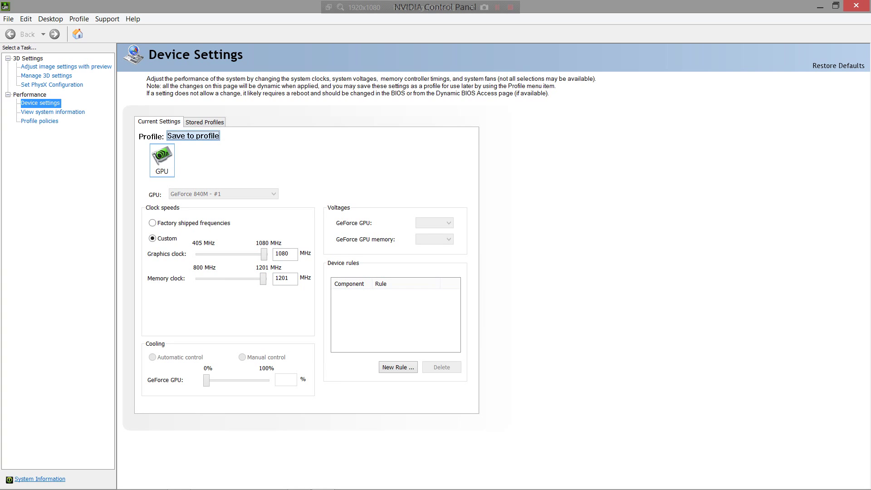
{"action": "key", "text": "Return"}
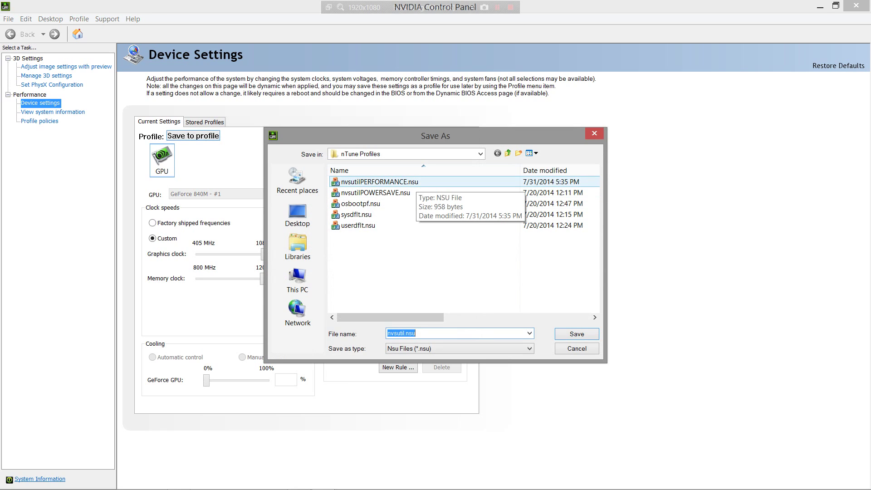
{"action": "left_click", "coordinate": [576, 348]}
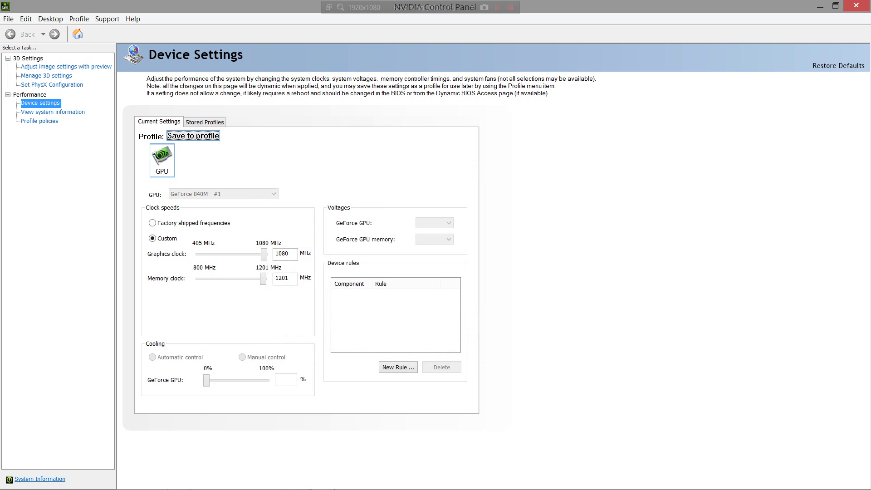
Lower the graphics clock to 405 MHz and the memory clock to 801 MHz, and apply the changes
{"action": "left_click_drag", "start_coordinate": [264, 254], "coordinate": [198, 254]}
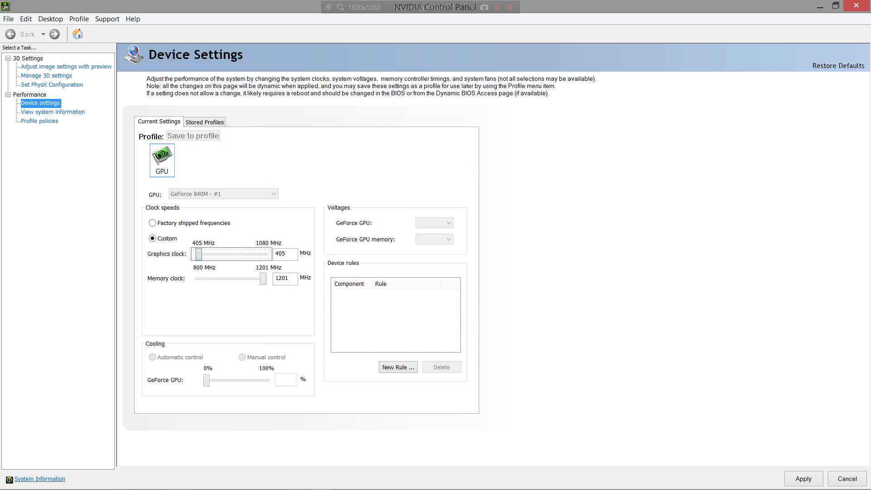
{"action": "left_click_drag", "start_coordinate": [263, 278], "coordinate": [199, 279]}
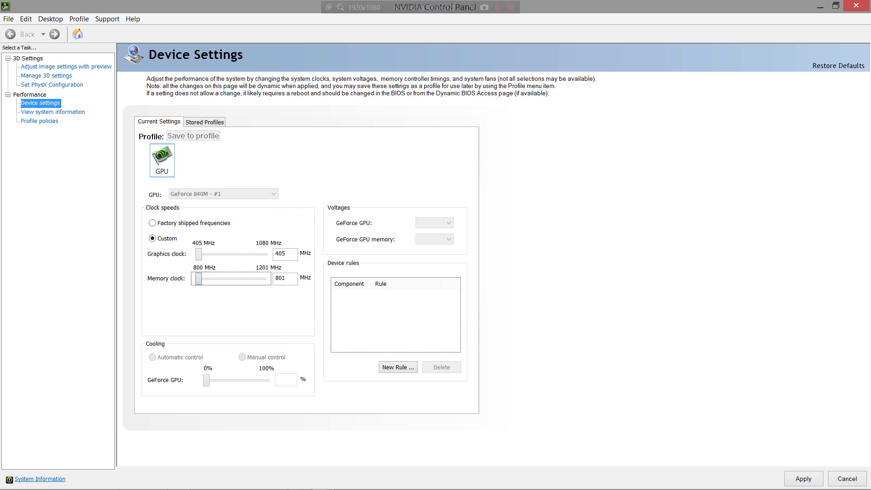
{"action": "left_click", "coordinate": [804, 479]}
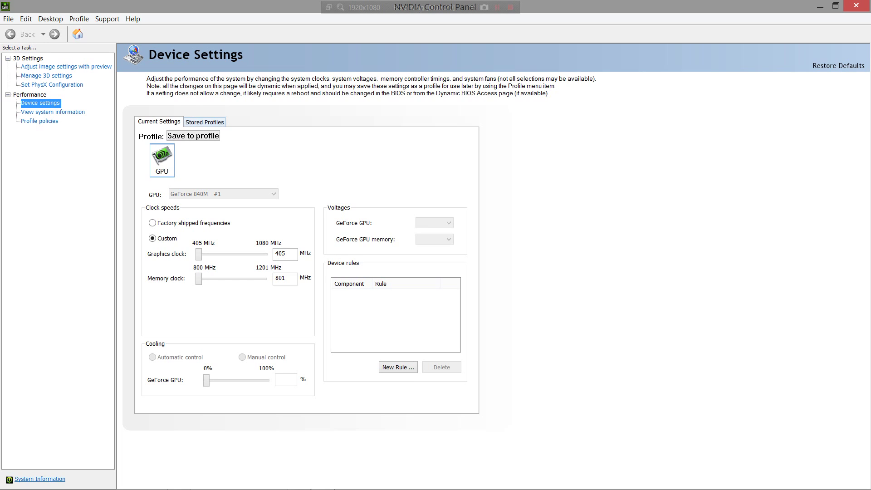
Check that the stored profiles are valid and review the clock settings of the nvsutilPOWERSAVE and nvsutilPERFORMANCE profiles
{"action": "left_click", "coordinate": [204, 122]}
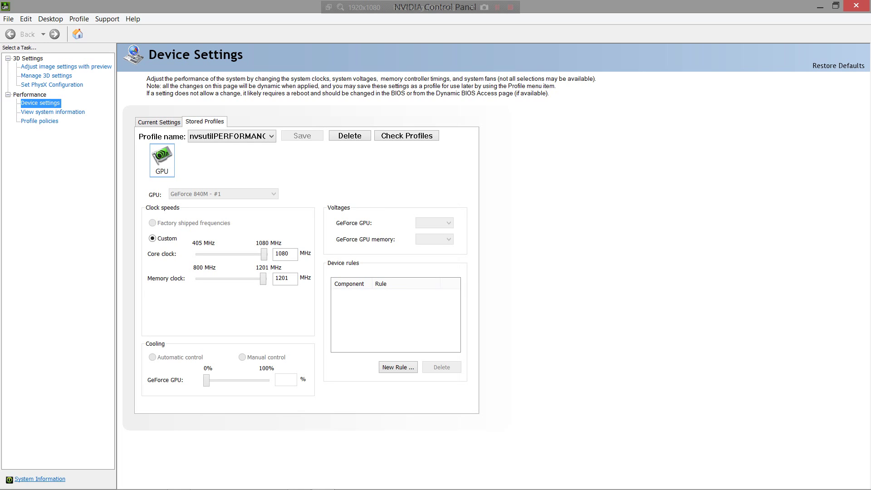
{"action": "left_click", "coordinate": [407, 135]}
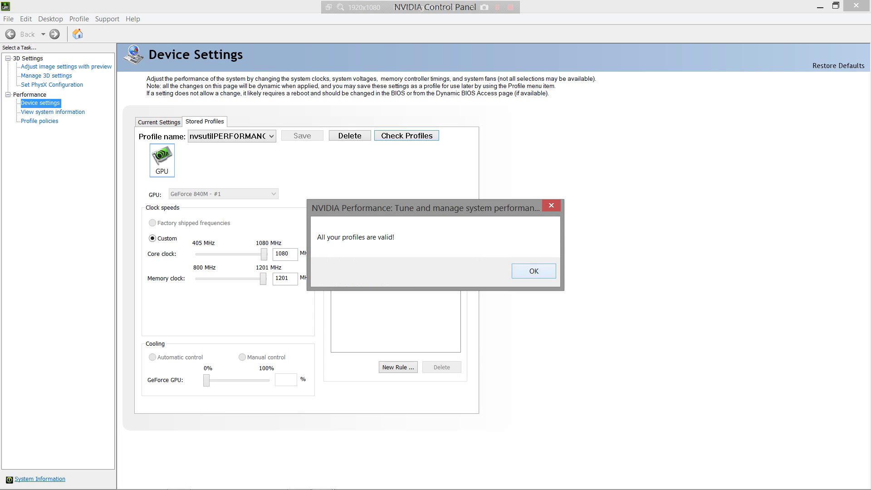
{"action": "key", "text": "Return"}
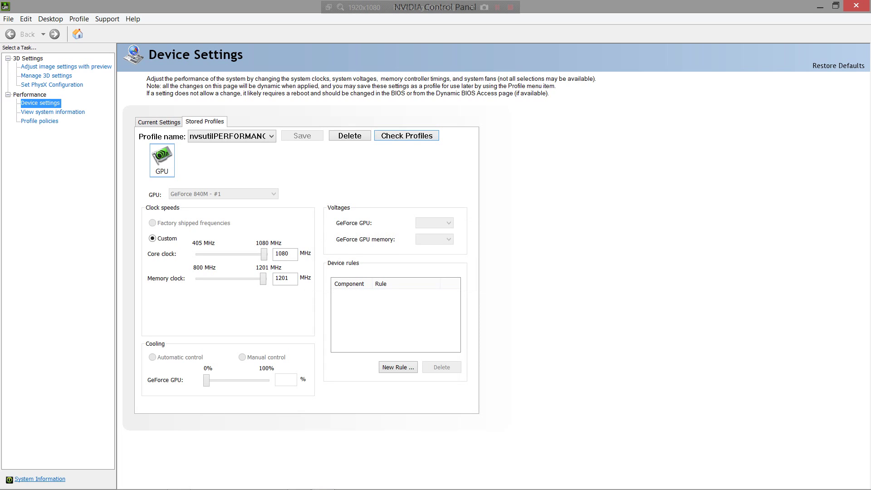
{"action": "left_click", "coordinate": [254, 137]}
{"action": "left_click", "coordinate": [241, 157]}
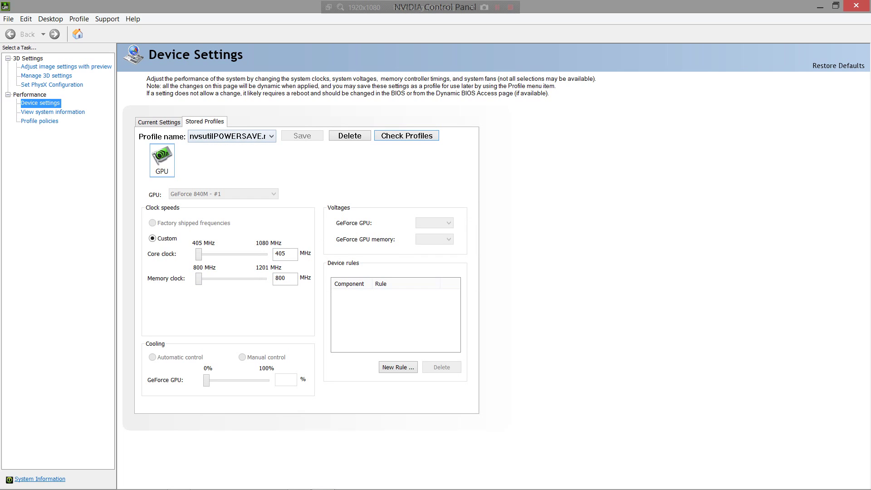
{"action": "key", "text": "alt+Down"}
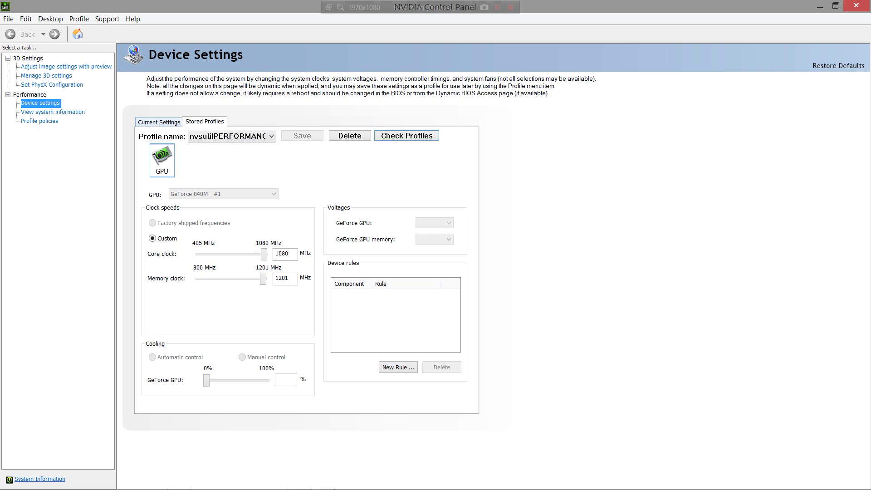
{"action": "left_click", "coordinate": [159, 122]}
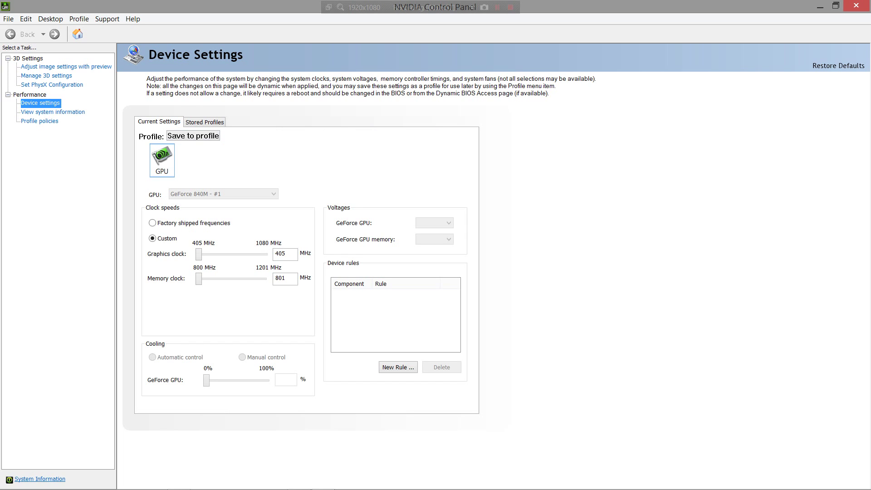
Start a new profile policy rule whose action is to load the nvsutilPERFORMANCE.nsu profile
{"action": "left_click", "coordinate": [39, 120]}
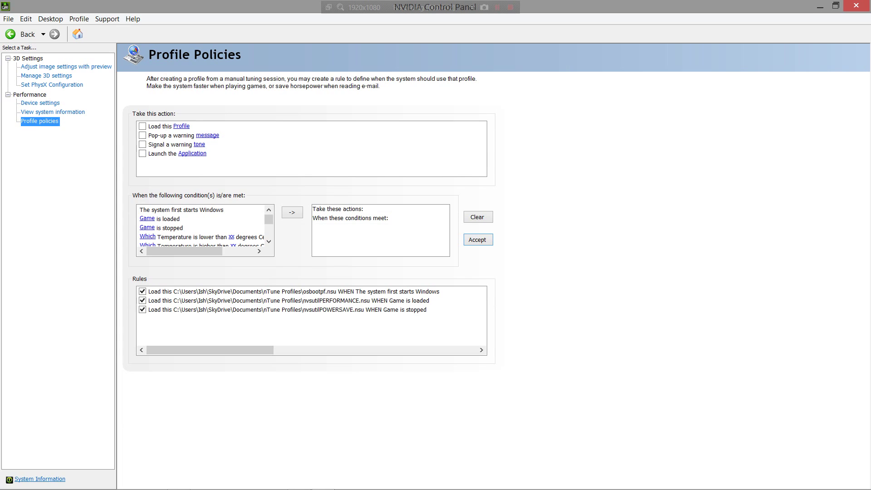
{"action": "left_click", "coordinate": [142, 127]}
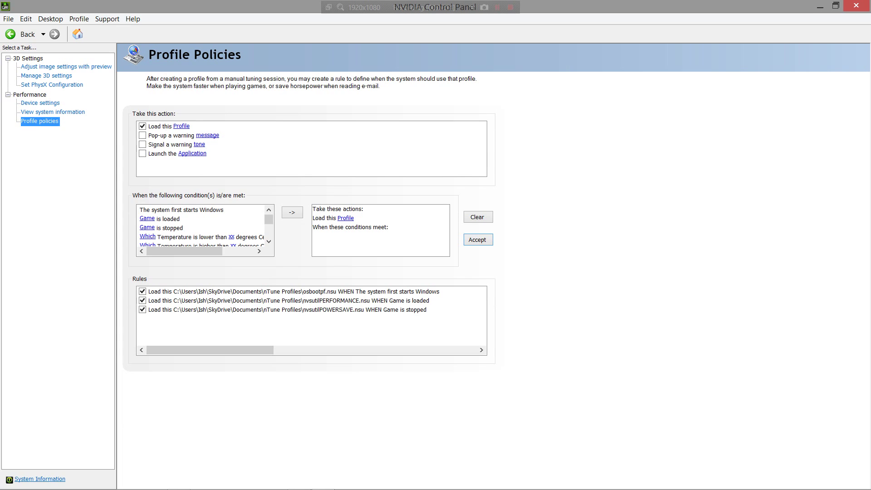
{"action": "left_click", "coordinate": [345, 218]}
{"action": "left_click", "coordinate": [345, 218]}
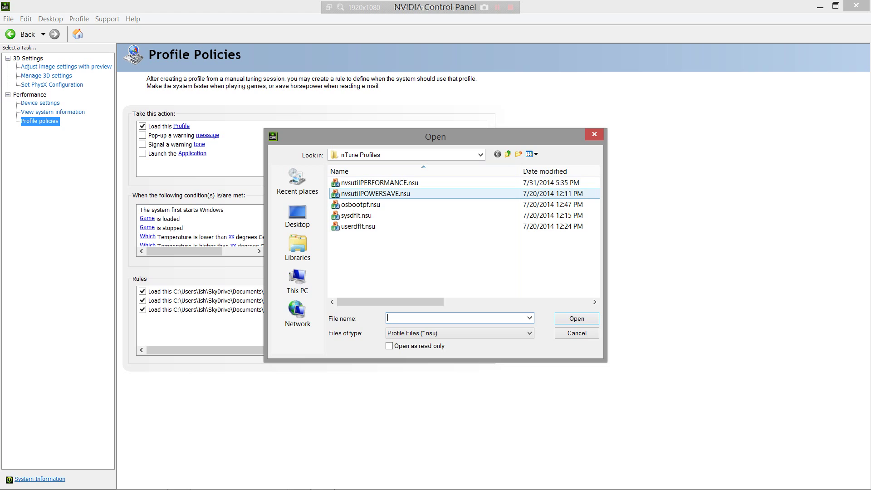
{"action": "double_click", "coordinate": [404, 183]}
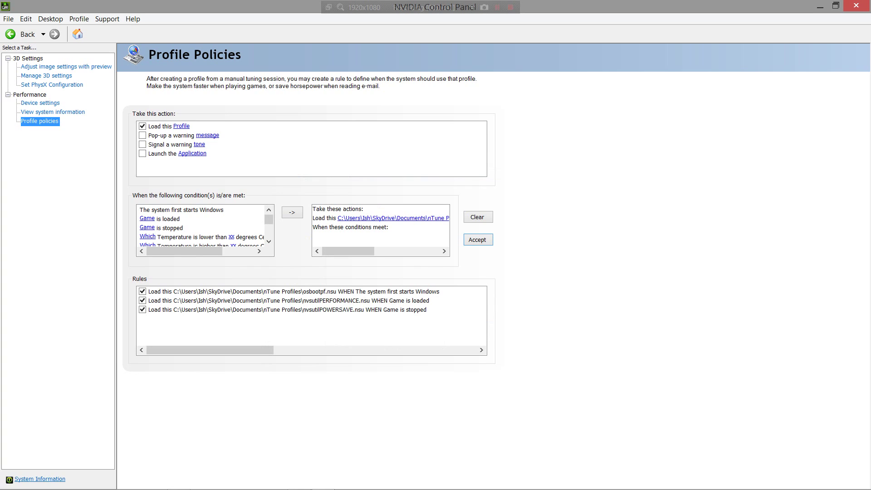
Add the "Game is loaded" condition to the rule and open its list of games
{"action": "left_click", "coordinate": [168, 219]}
{"action": "left_click", "coordinate": [292, 212]}
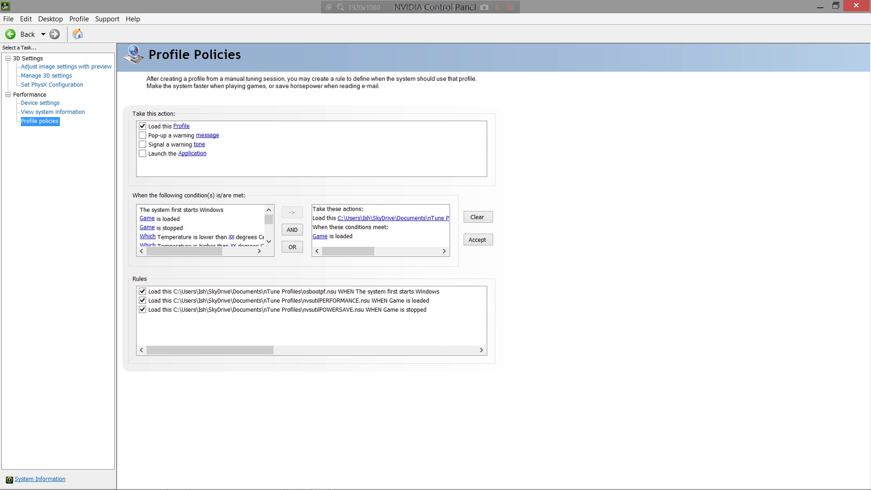
{"action": "left_click", "coordinate": [320, 236]}
{"action": "left_click", "coordinate": [319, 236]}
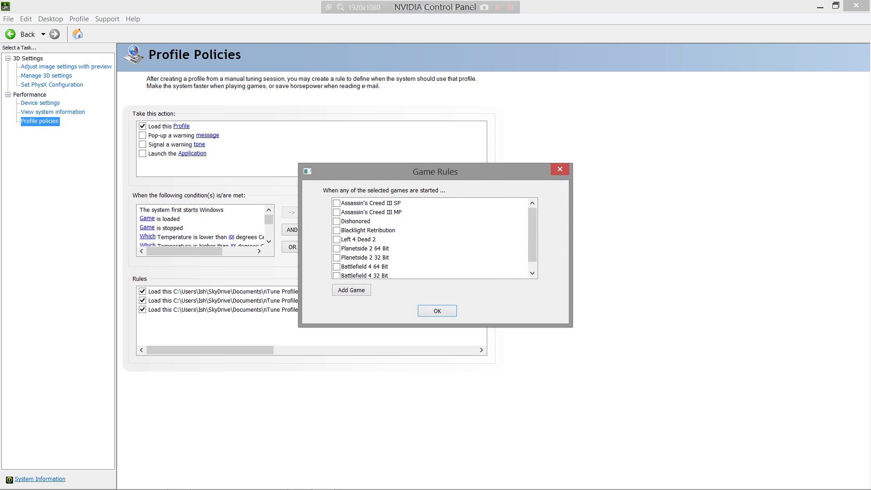
{"action": "left_click_drag", "start_coordinate": [532, 235], "coordinate": [533, 234]}
Start adding a game and browse for its executable in the Steam folder under Program Files (x86) on drive C
{"action": "left_click", "coordinate": [352, 290]}
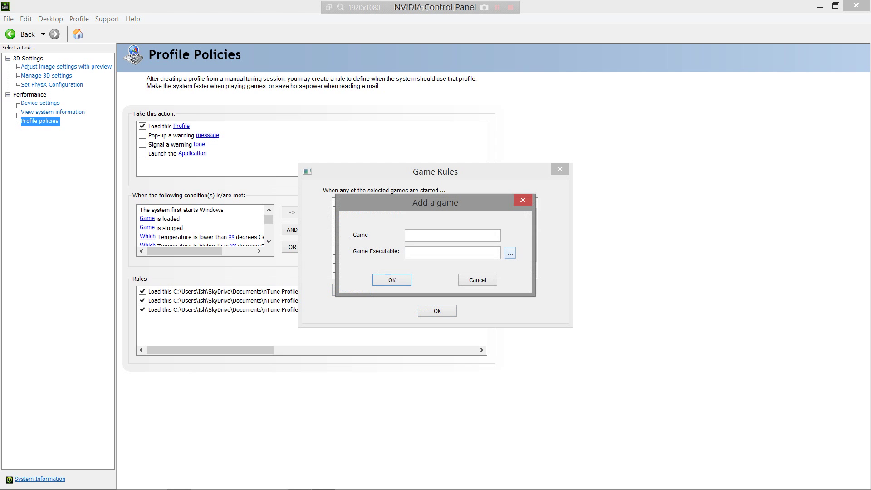
{"action": "left_click", "coordinate": [510, 252]}
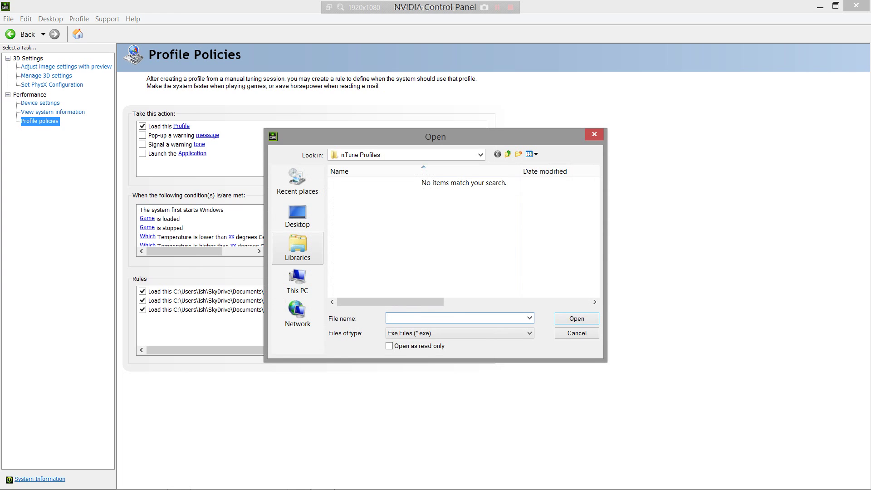
{"action": "left_click", "coordinate": [297, 248]}
{"action": "left_click", "coordinate": [298, 279]}
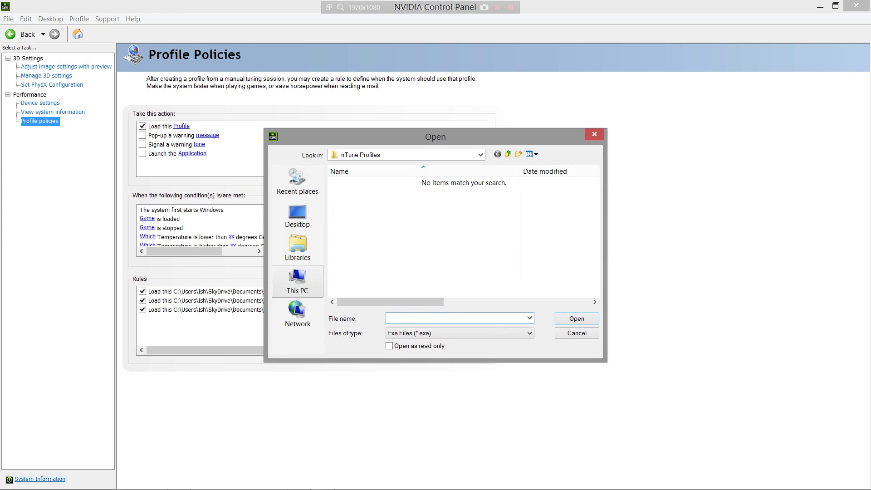
{"action": "double_click", "coordinate": [359, 286]}
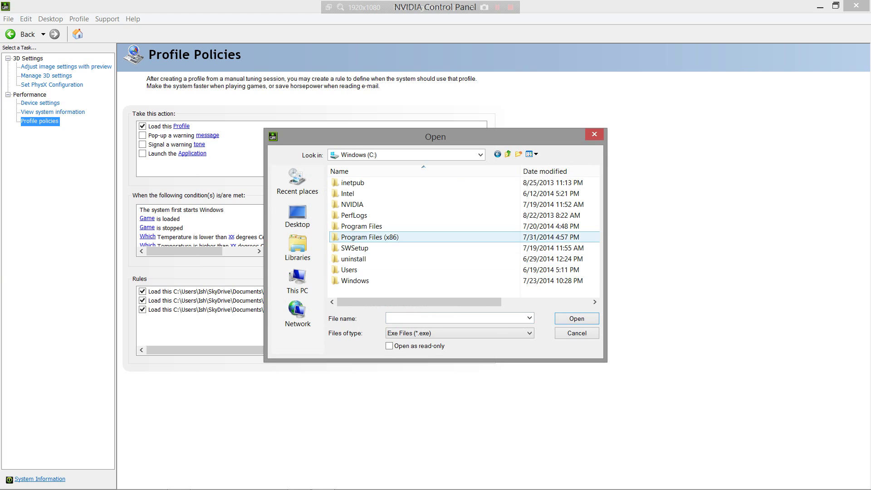
{"action": "double_click", "coordinate": [370, 236]}
{"action": "scroll", "coordinate": [370, 237], "scroll_direction": "down", "scroll_amount": 6}
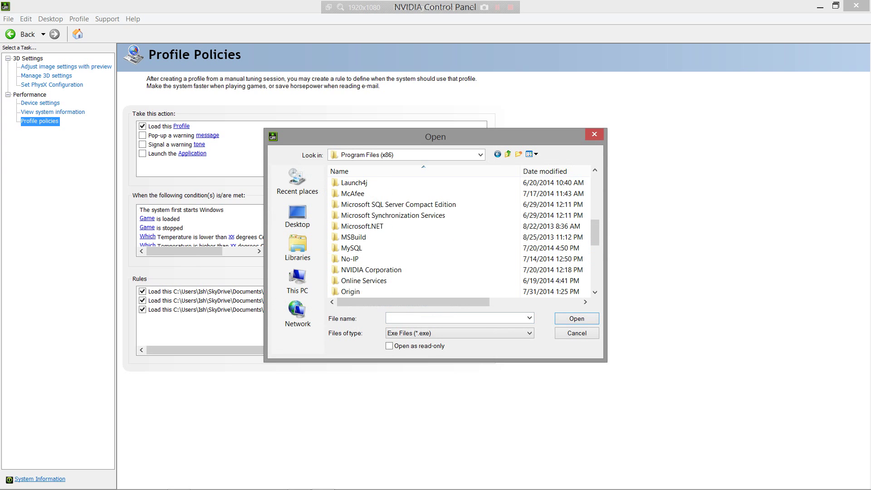
{"action": "scroll", "coordinate": [370, 272], "scroll_direction": "down", "scroll_amount": 2}
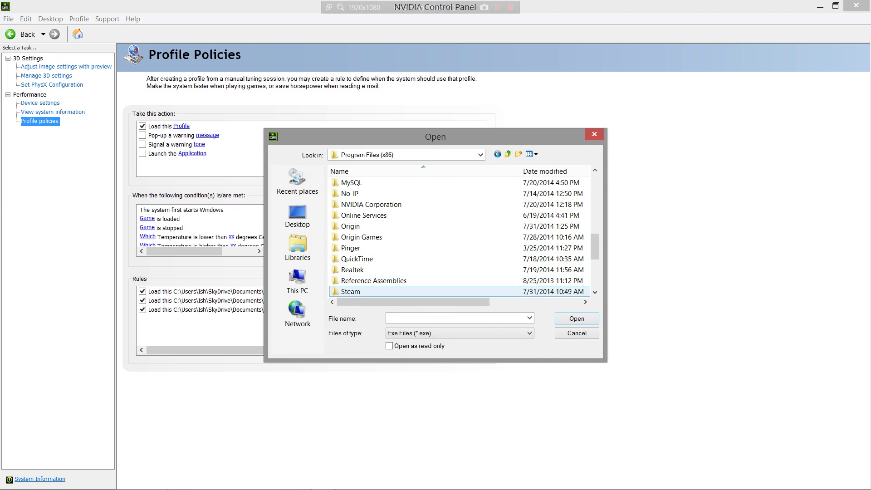
{"action": "key", "text": "Return"}
Locate left4dead2.exe in SteamApps\common\Left 4 Dead 2 and select it as the game executable
{"action": "scroll", "coordinate": [369, 249], "scroll_direction": "down", "scroll_amount": 4}
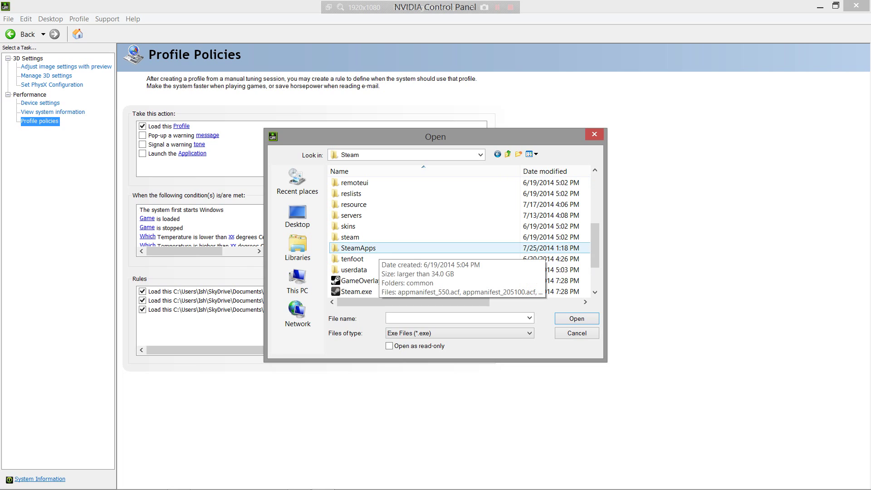
{"action": "scroll", "coordinate": [369, 236], "scroll_direction": "down", "scroll_amount": 2}
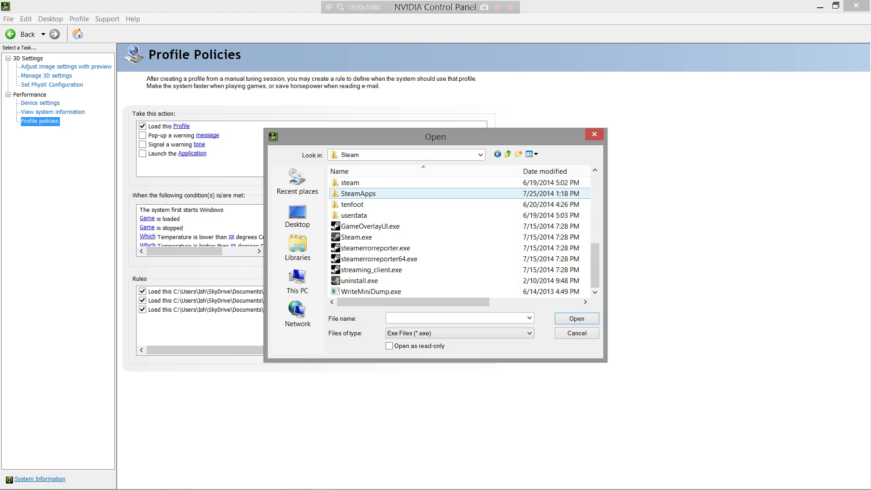
{"action": "scroll", "coordinate": [359, 193], "scroll_direction": "up", "scroll_amount": 1}
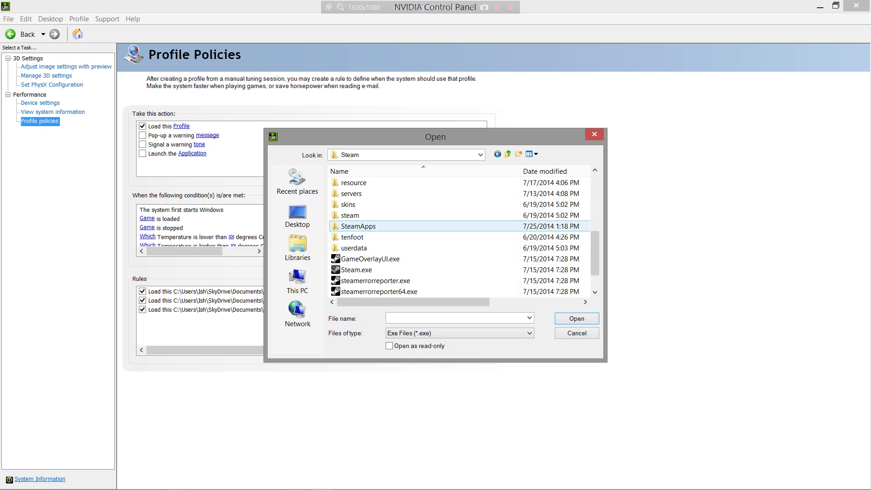
{"action": "double_click", "coordinate": [358, 226]}
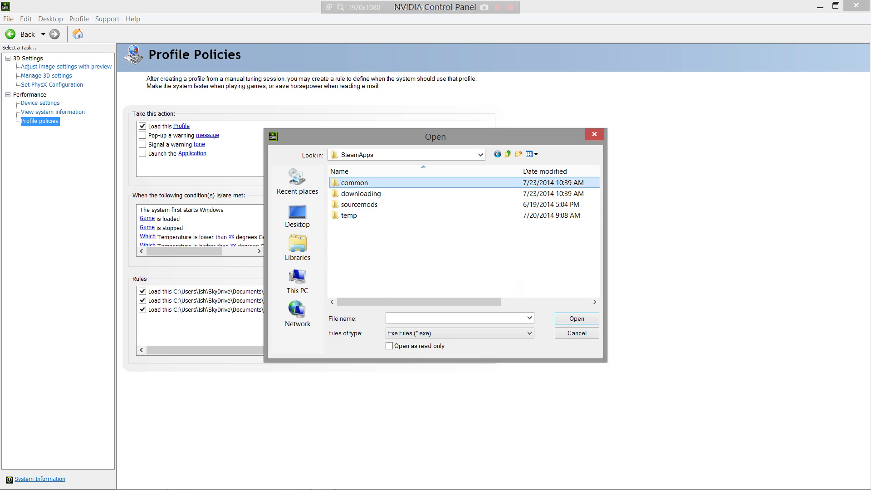
{"action": "double_click", "coordinate": [358, 182]}
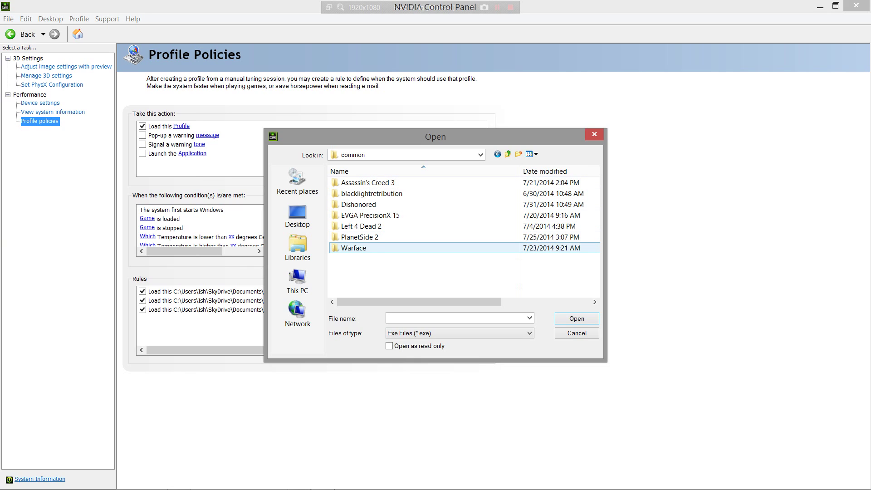
{"action": "left_click", "coordinate": [395, 248]}
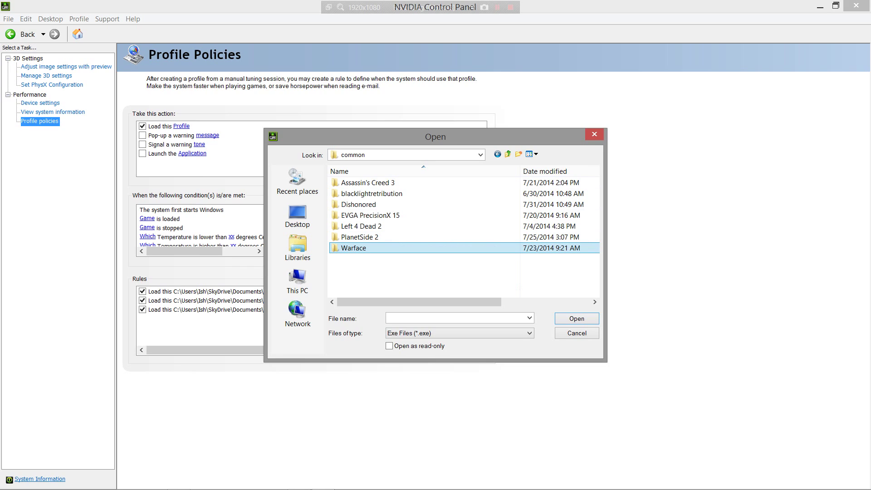
{"action": "double_click", "coordinate": [361, 226]}
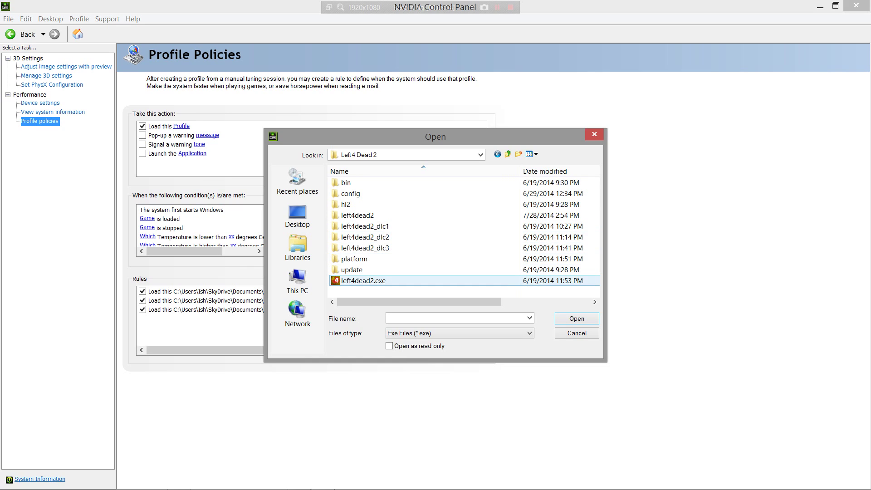
{"action": "left_click", "coordinate": [363, 280]}
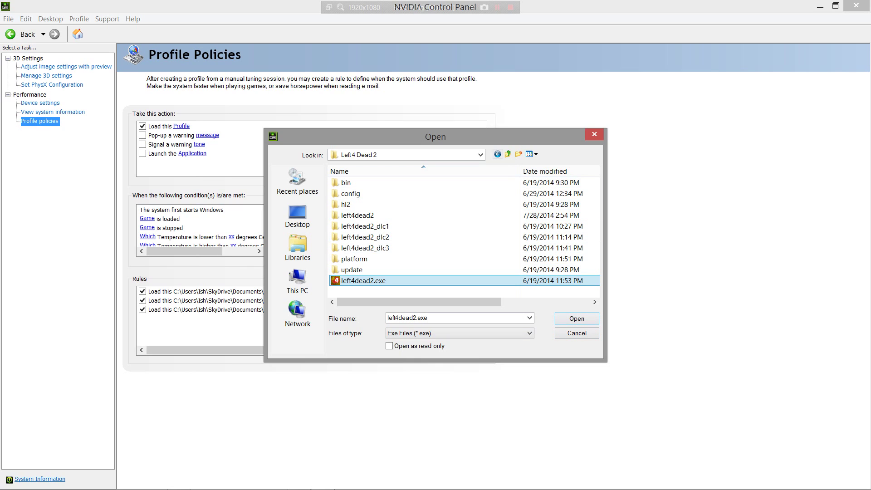
Look through the Assassin's Creed 3, blacklightretribution and PlanetSide 2 folders for game executables, and cancel adding a game
{"action": "left_click", "coordinate": [508, 154]}
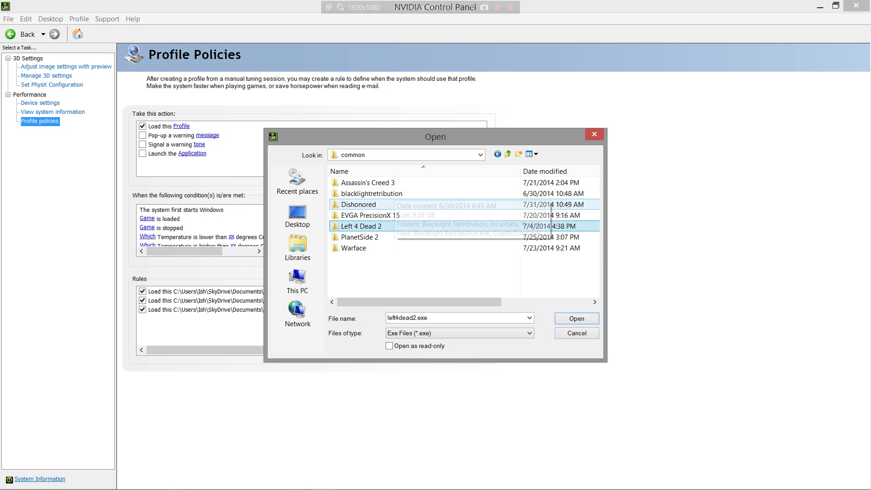
{"action": "double_click", "coordinate": [368, 183]}
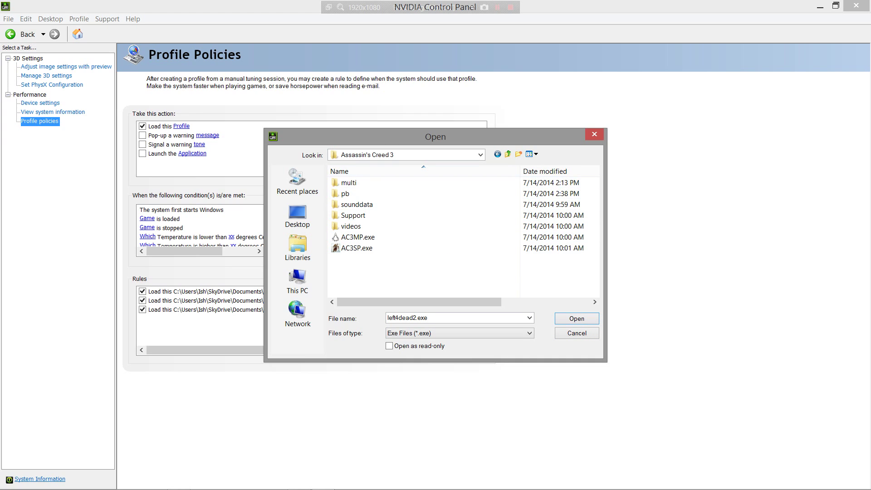
{"action": "left_click", "coordinate": [498, 154]}
{"action": "double_click", "coordinate": [372, 194]}
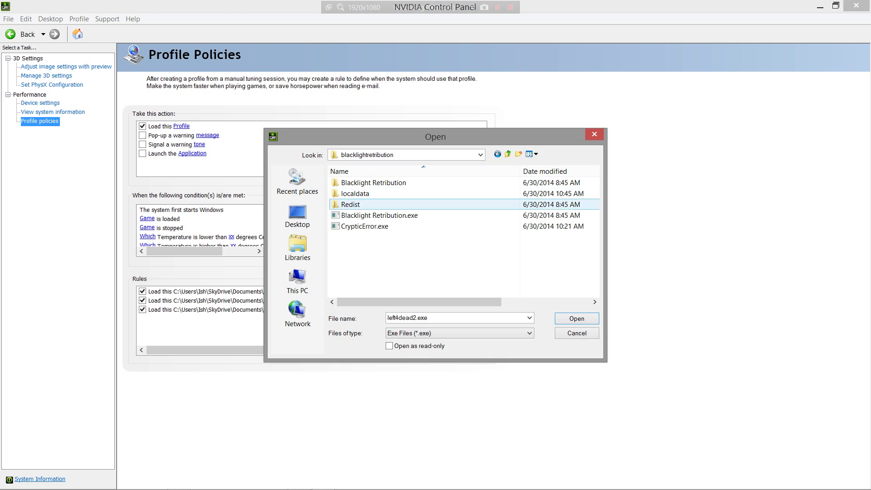
{"action": "left_click", "coordinate": [498, 154]}
{"action": "double_click", "coordinate": [362, 237]}
{"action": "scroll", "coordinate": [363, 237], "scroll_direction": "down", "scroll_amount": 2}
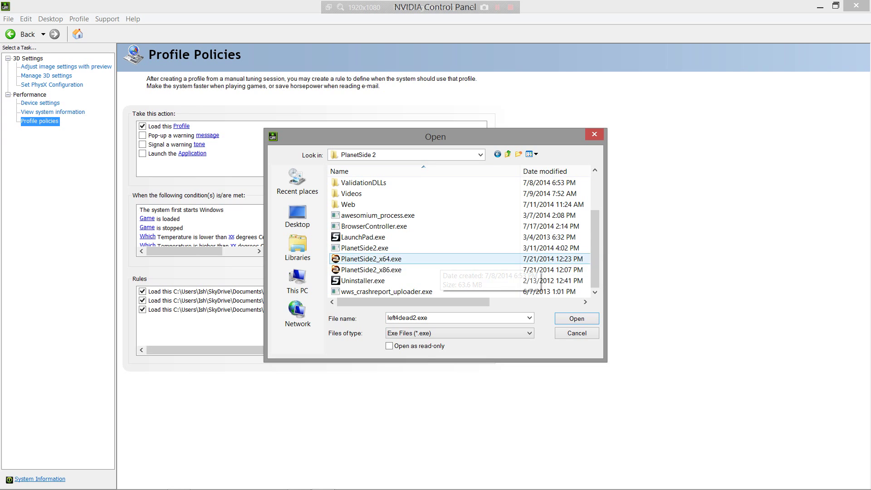
{"action": "left_click", "coordinate": [577, 333]}
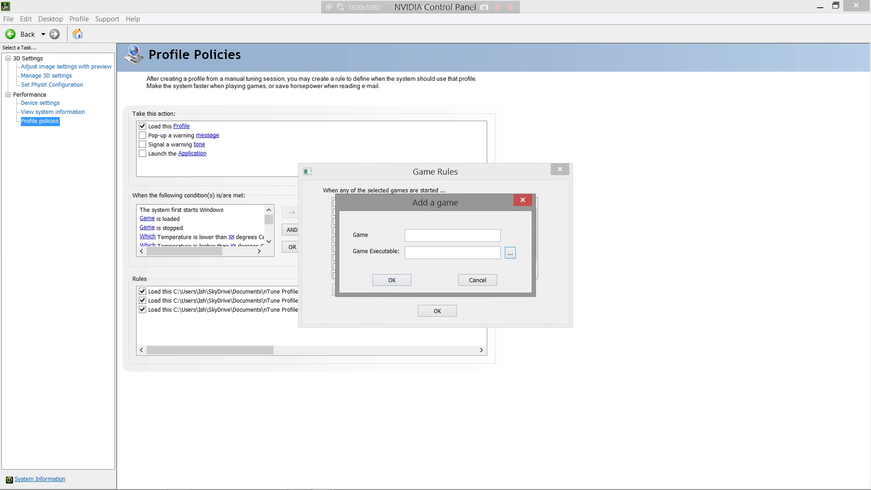
{"action": "left_click", "coordinate": [453, 236]}
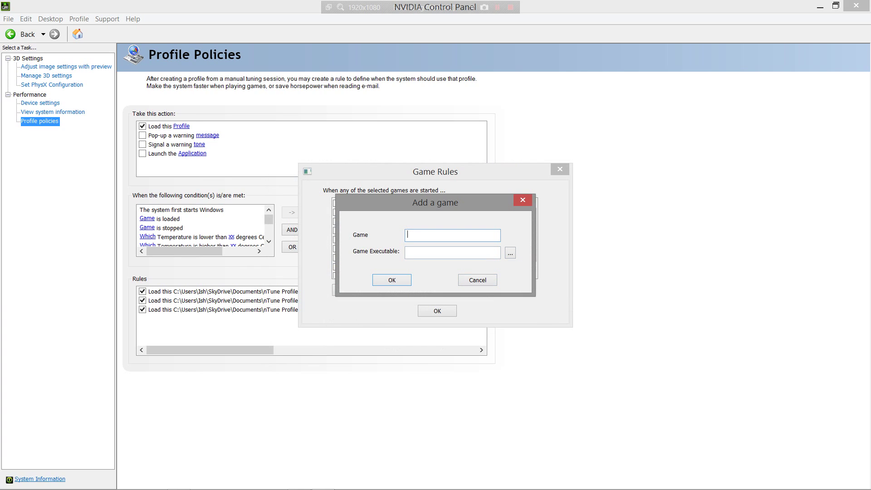
{"action": "left_click", "coordinate": [477, 280]}
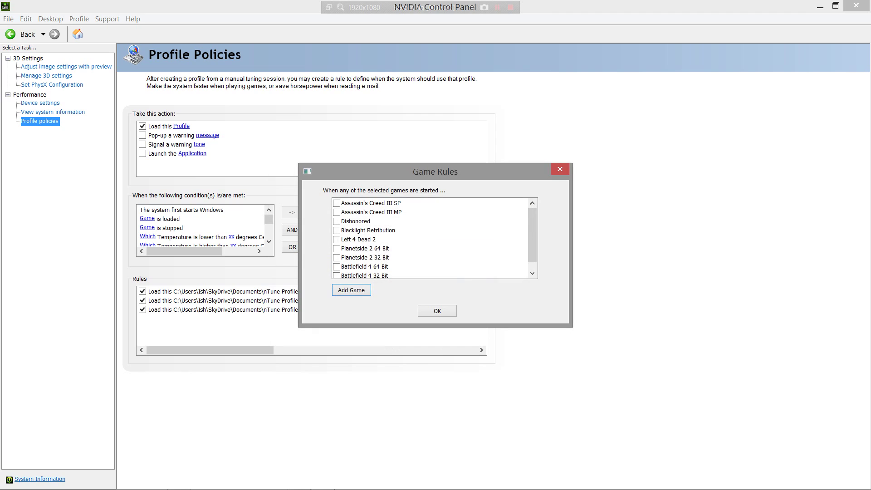
Select all nine listed games for the "Game is loaded" condition, confirm them, and clear the draft rule
{"action": "left_click", "coordinate": [337, 203]}
{"action": "left_click", "coordinate": [337, 212]}
{"action": "left_click", "coordinate": [336, 221]}
{"action": "left_click", "coordinate": [336, 231]}
{"action": "left_click", "coordinate": [336, 240]}
{"action": "key", "text": "Up"}
{"action": "key", "text": "space"}
{"action": "key", "text": "Down"}
{"action": "key", "text": "Down"}
{"action": "key", "text": "Up"}
{"action": "key", "text": "space"}
{"action": "key", "text": "Down"}
{"action": "left_click", "coordinate": [336, 267]}
{"action": "left_click", "coordinate": [336, 257]}
{"action": "scroll", "coordinate": [336, 257], "scroll_direction": "down", "scroll_amount": 1}
{"action": "key", "text": "Down"}
{"action": "key", "text": "Down"}
{"action": "key", "text": "space"}
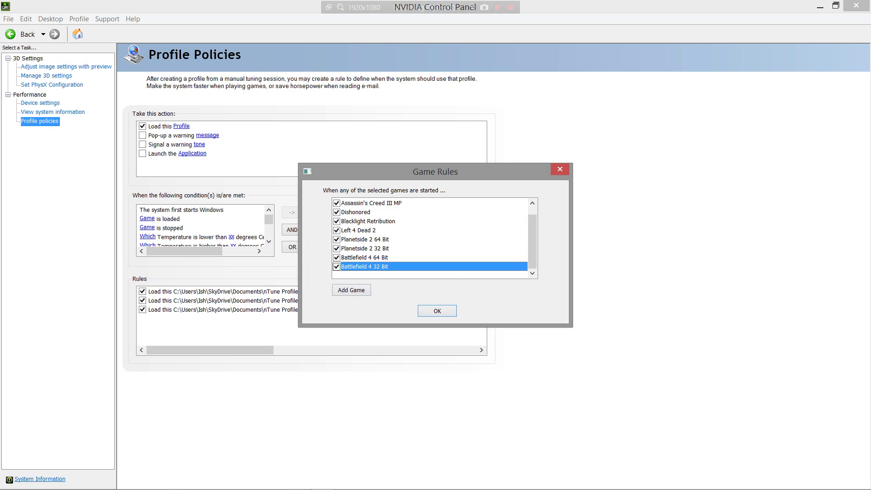
{"action": "key", "text": "Tab"}
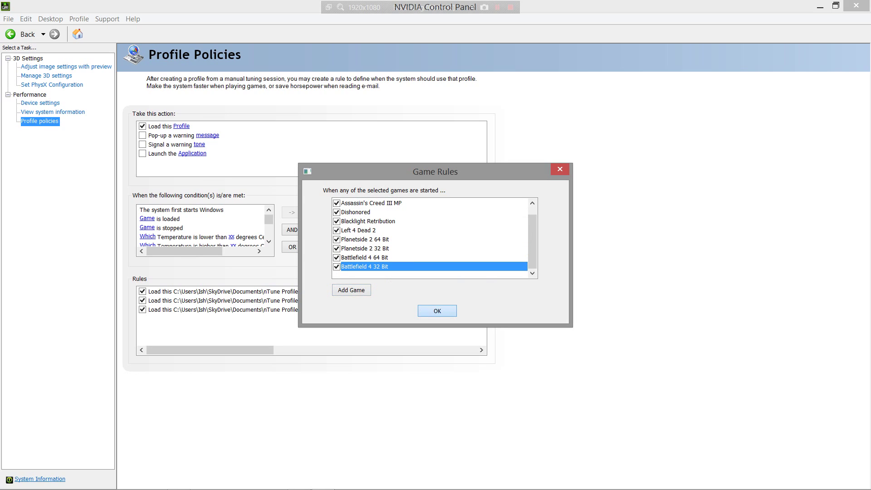
{"action": "key", "text": "Return"}
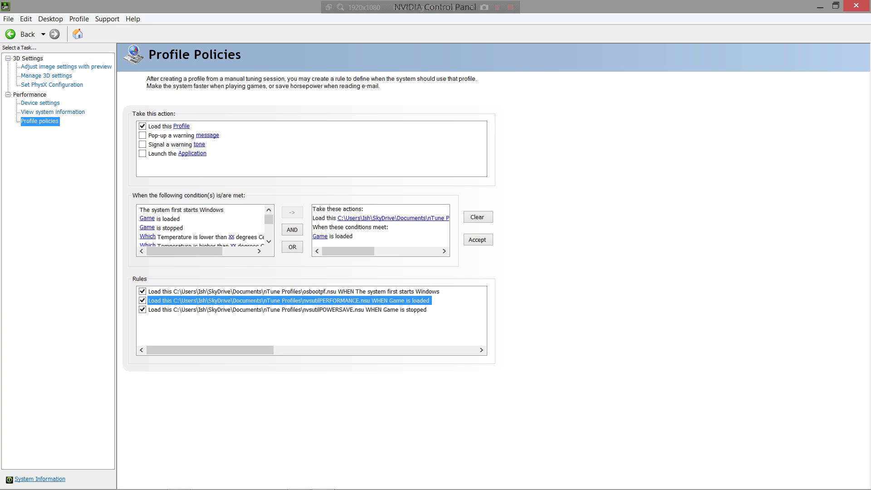
{"action": "left_click", "coordinate": [478, 217]}
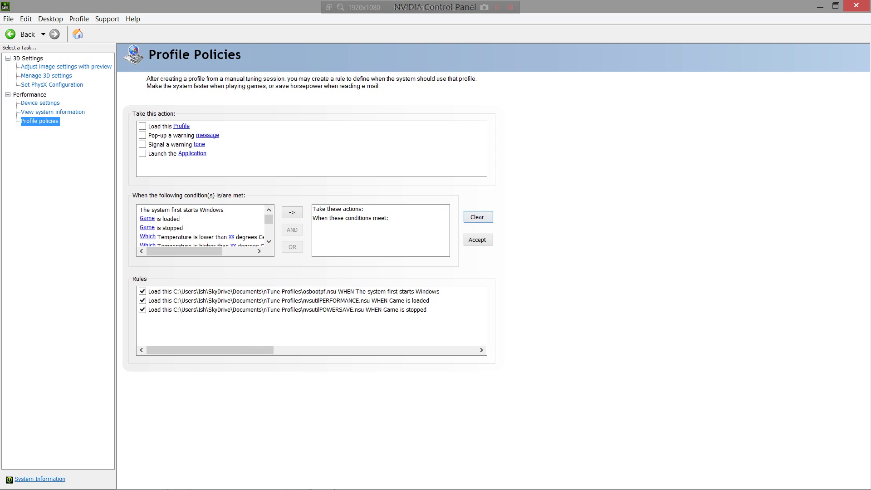
Start a new rule with the "Load this Profile" action and choose nvsutilPOWERSAVE.nsu as its profile
{"action": "left_click", "coordinate": [142, 127]}
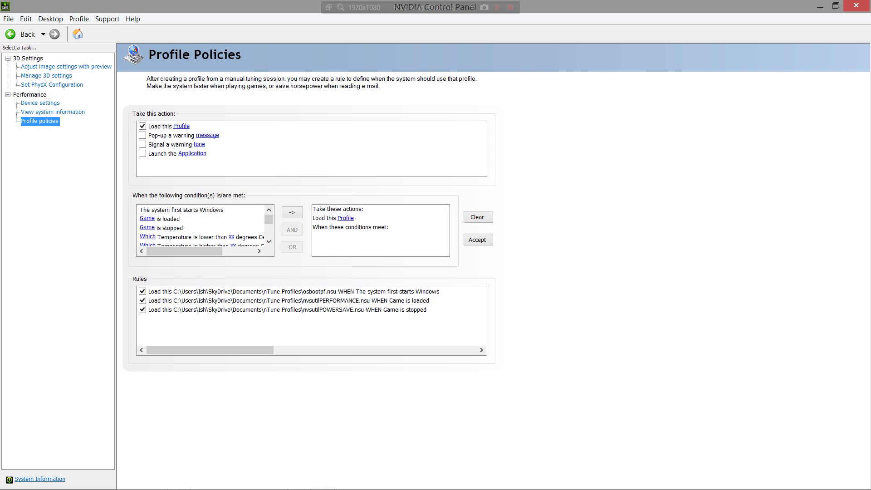
{"action": "left_click", "coordinate": [346, 218]}
{"action": "left_click", "coordinate": [376, 194]}
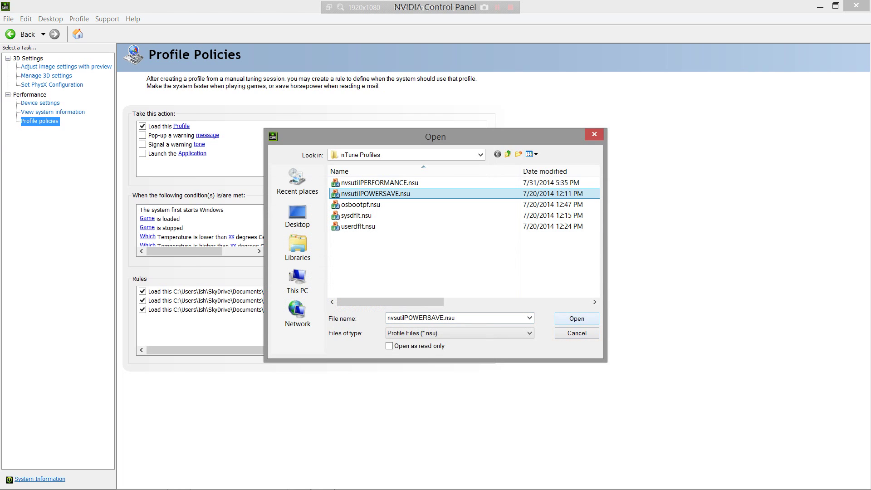
{"action": "left_click", "coordinate": [576, 319]}
Add the "Game is stopped" condition to the rule, confirm its game list without selecting any games, and clear the draft rule
{"action": "left_click", "coordinate": [169, 228]}
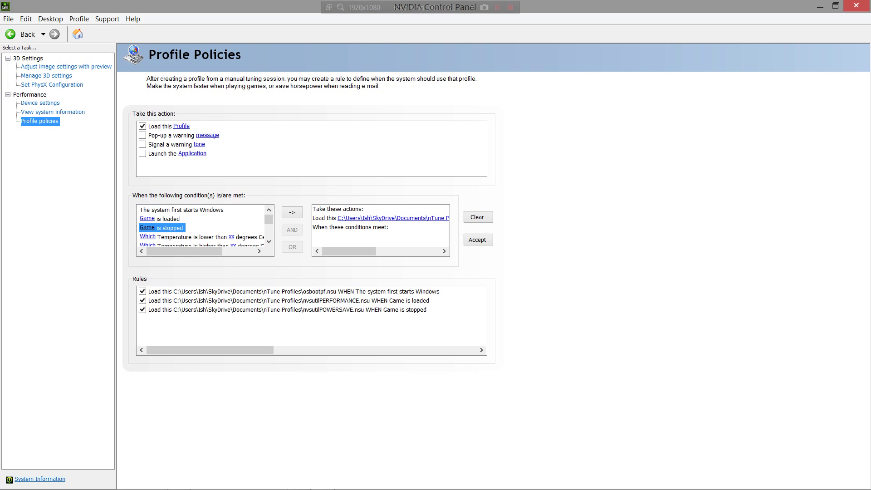
{"action": "left_click", "coordinate": [168, 219]}
{"action": "left_click", "coordinate": [170, 229]}
{"action": "left_click", "coordinate": [293, 212]}
{"action": "left_click", "coordinate": [320, 236]}
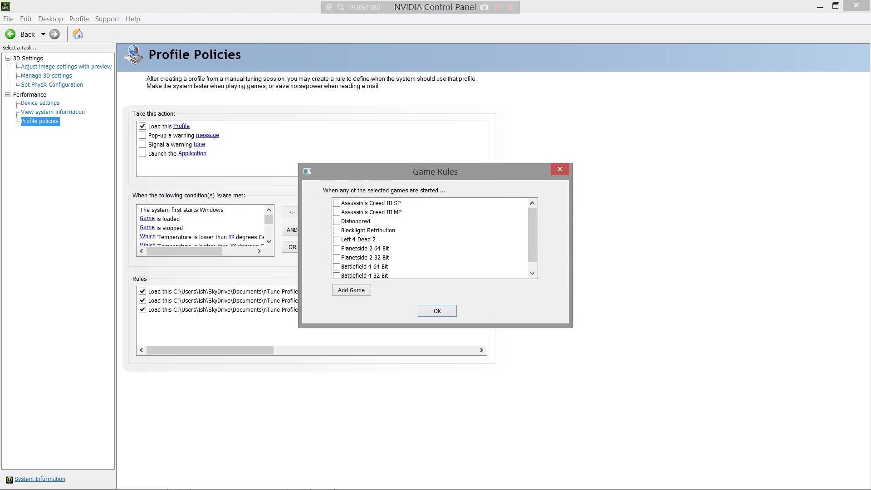
{"action": "key", "text": "Return"}
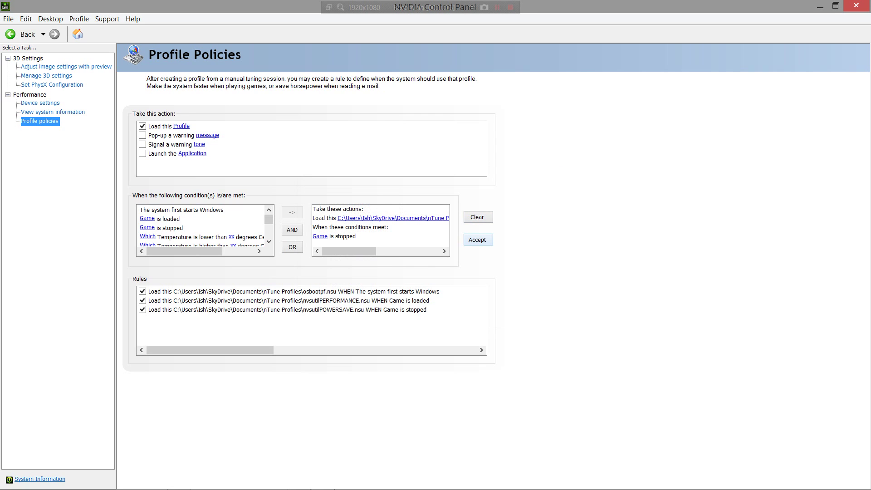
{"action": "left_click", "coordinate": [478, 217]}
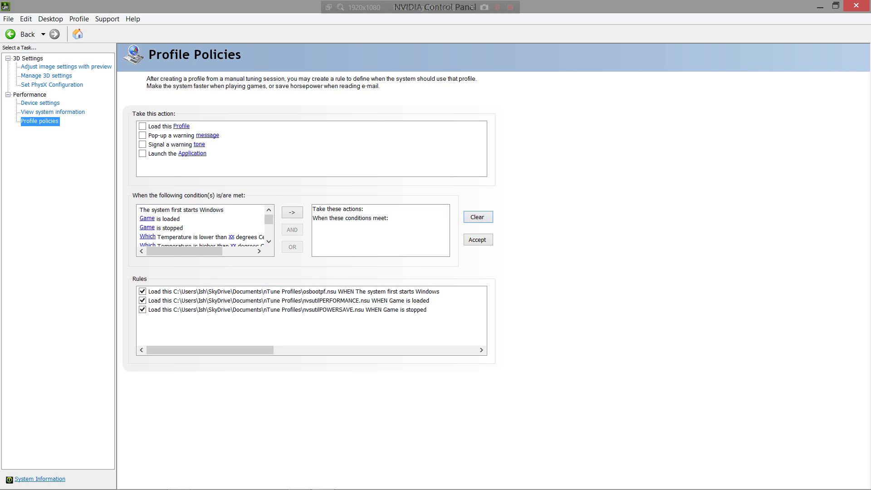
Examine the existing rules that load nvsutilPERFORMANCE.nsu and nvsutilPOWERSAVE.nsu, and clear the selection
{"action": "left_click", "coordinate": [288, 301]}
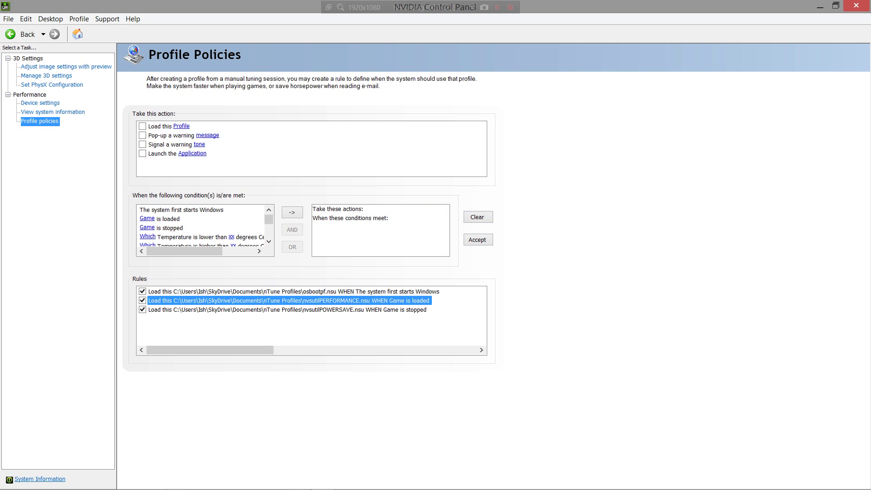
{"action": "left_click", "coordinate": [288, 310]}
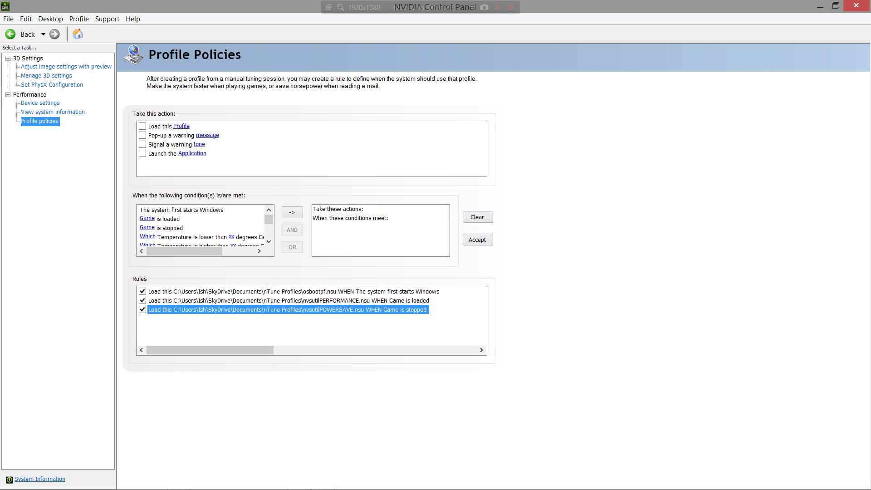
{"action": "left_click", "coordinate": [478, 217]}
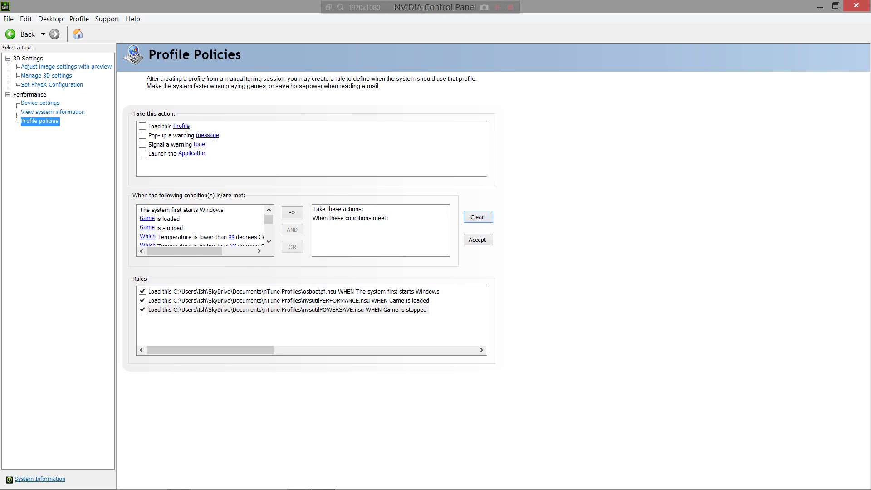